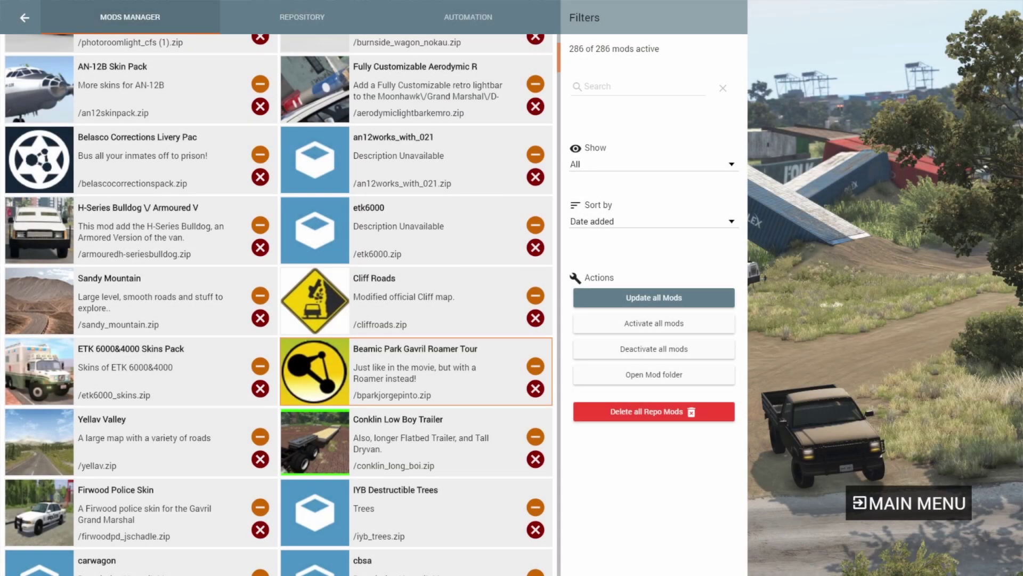
- Scroll through the installed mods list in the Mods Manager
scroll(279, 304, down, 3)
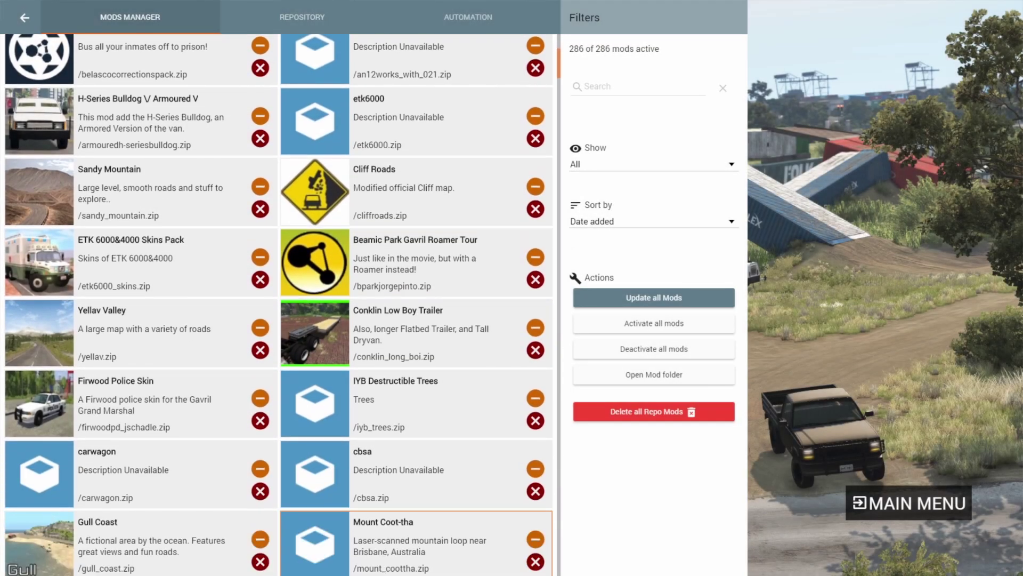
scroll(279, 304, down, 6)
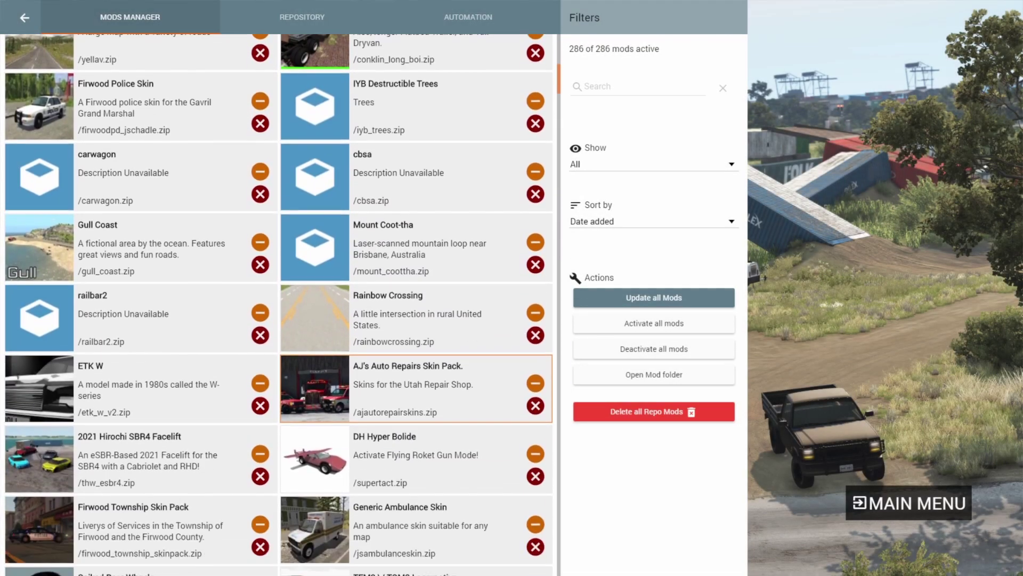
scroll(279, 304, down, 5)
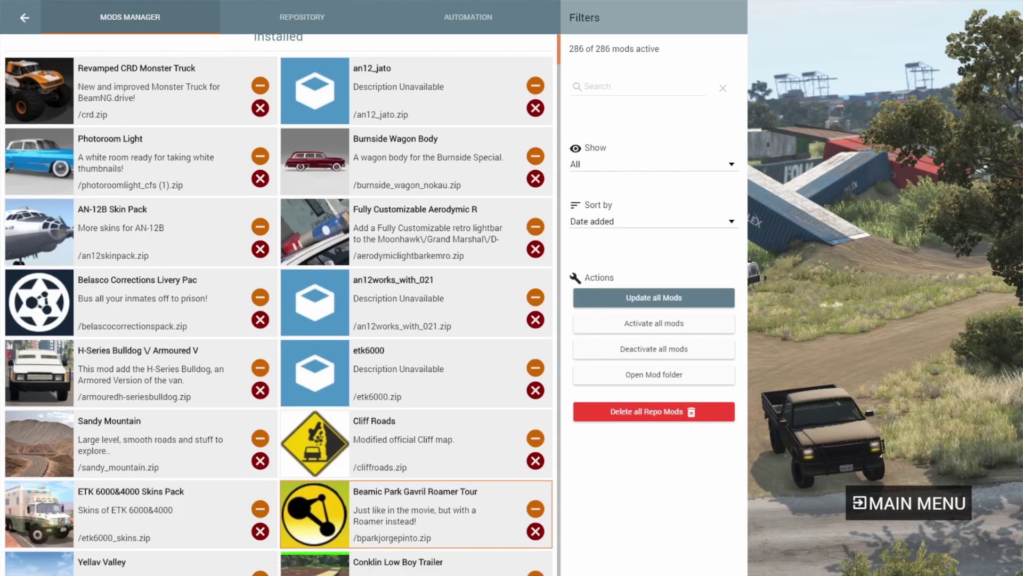
scroll(278, 304, down, 2)
scroll(278, 304, down, 5)
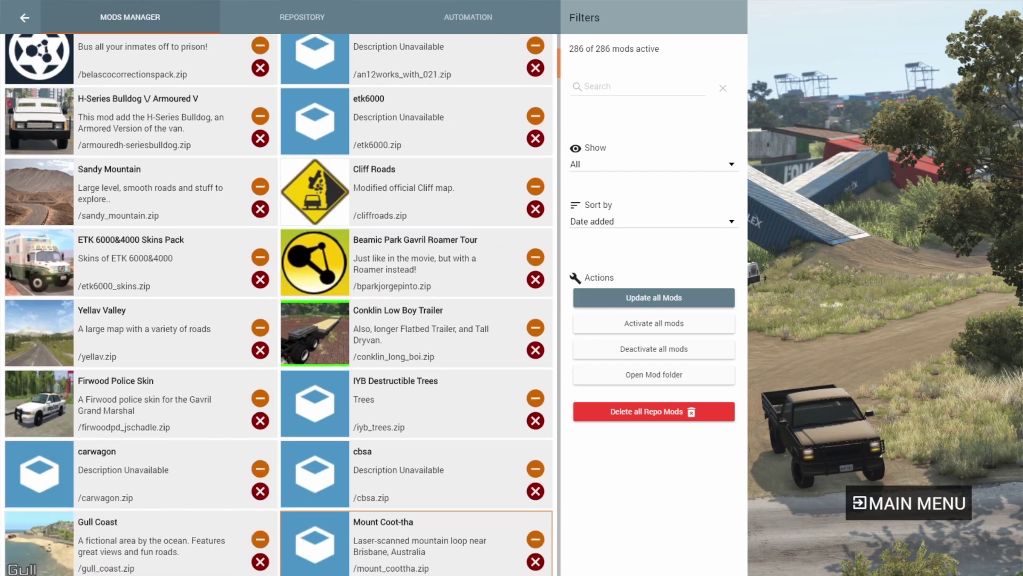
scroll(279, 303, down, 3)
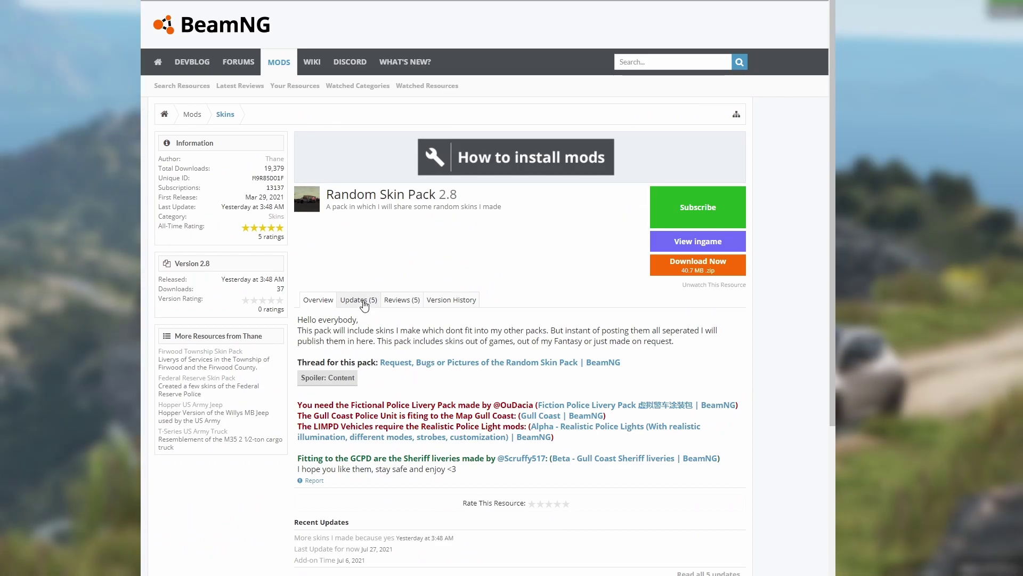
- Show the Random Skin Pack 2.8 updates and read the 'More skins I made because yes' post
click(358, 300)
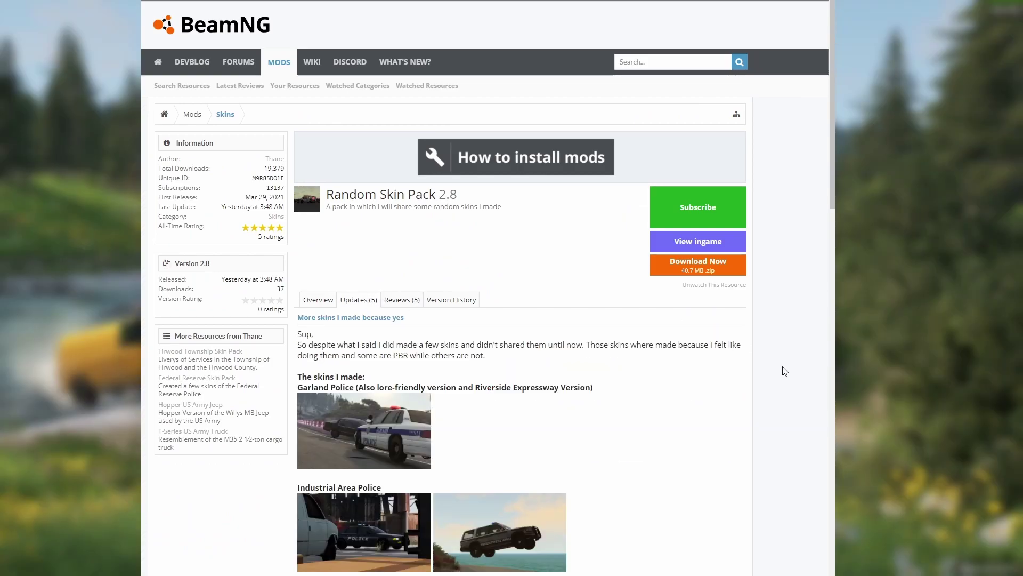
scroll(785, 371, down, 2)
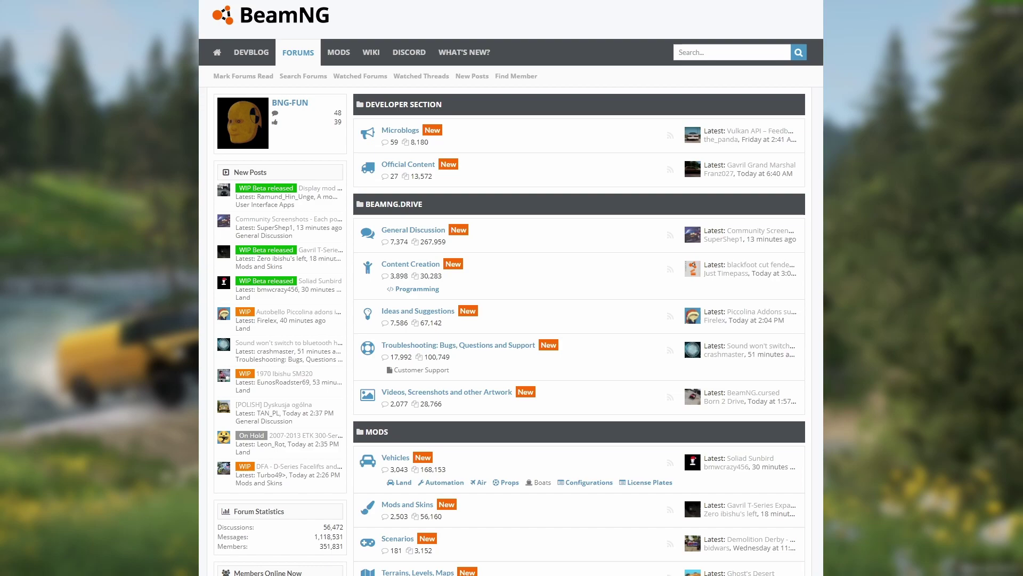
- Open the 0.23 Discussion thread under General Discussion and read through to page 61
click(413, 230)
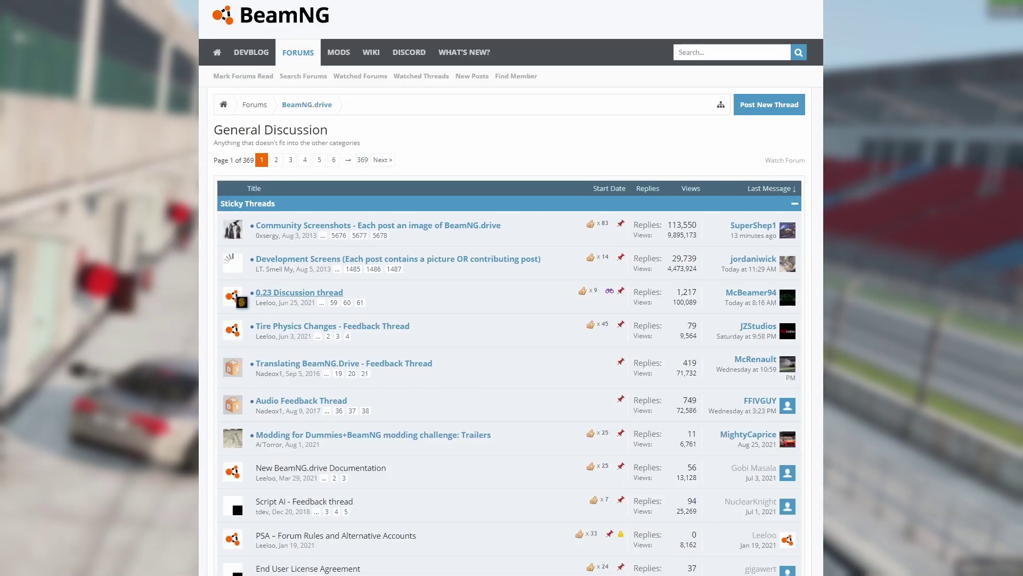
click(299, 292)
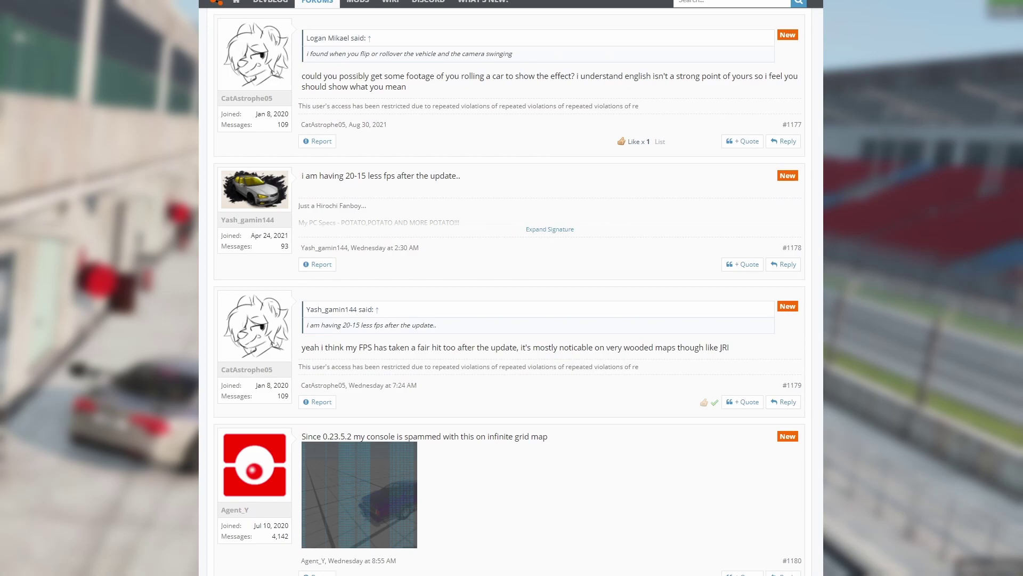
scroll(509, 288, down, 3)
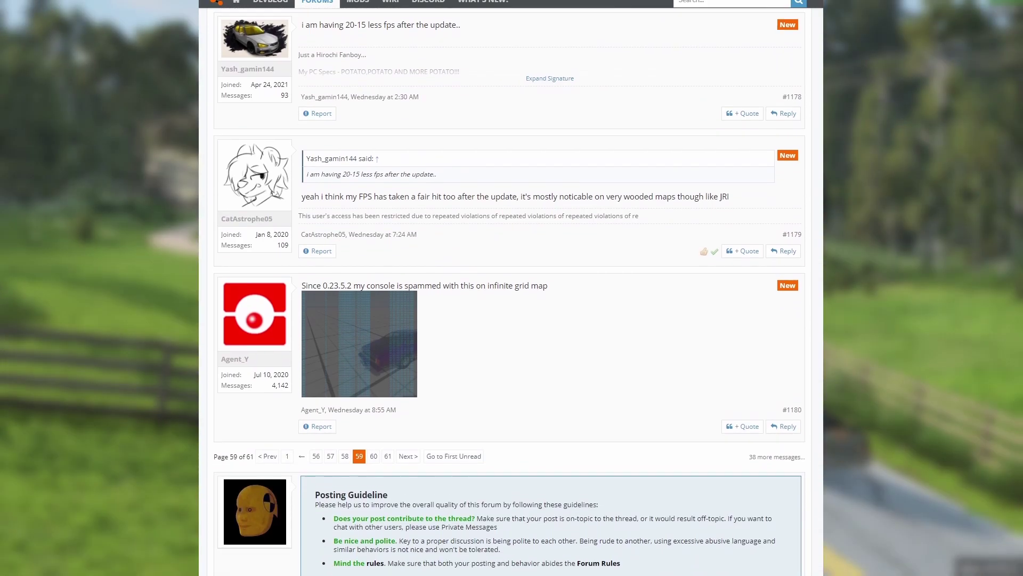
scroll(509, 288, down, 1)
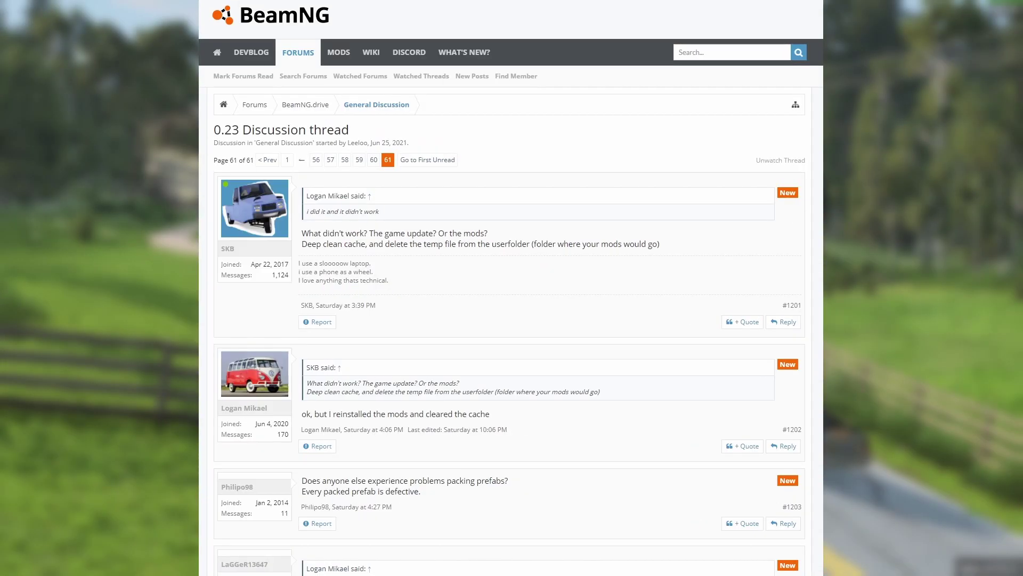
scroll(509, 287, down, 2)
scroll(509, 288, down, 7)
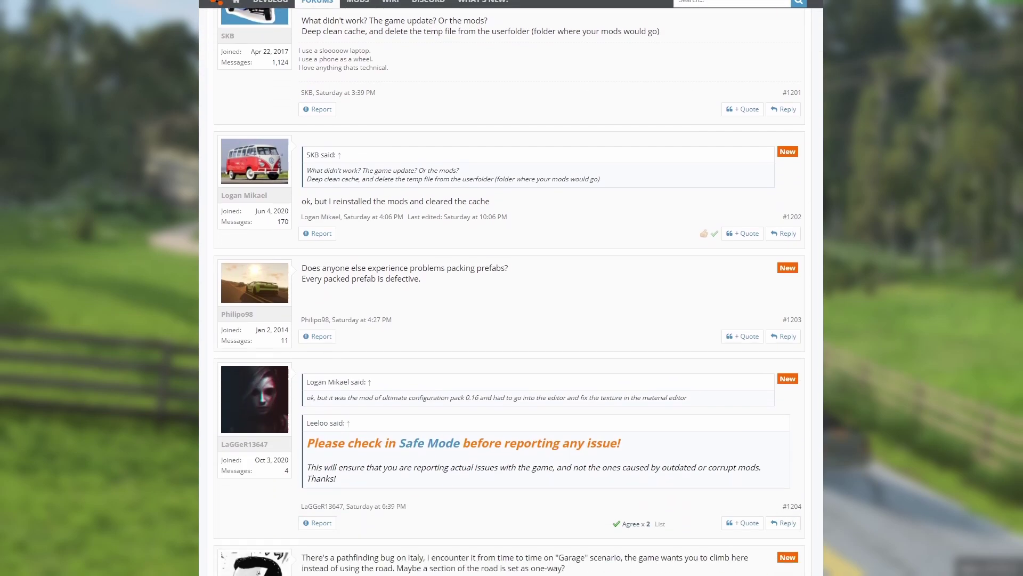
scroll(509, 288, down, 7)
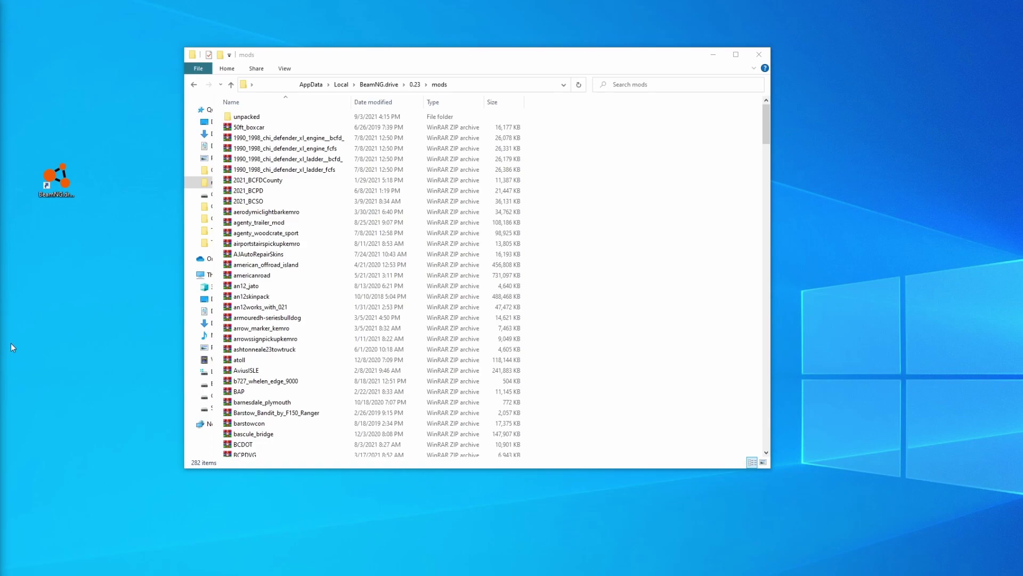
- Open the game's 0.23 user folder in Explorer from the BeamNG.drive launcher's user-folder options
double_click(64, 186)
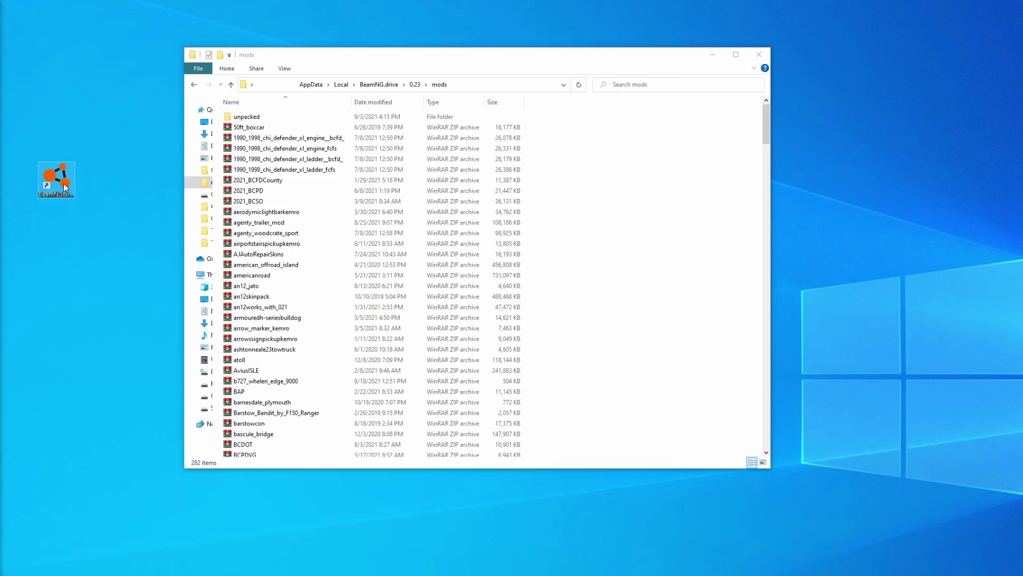
click(505, 291)
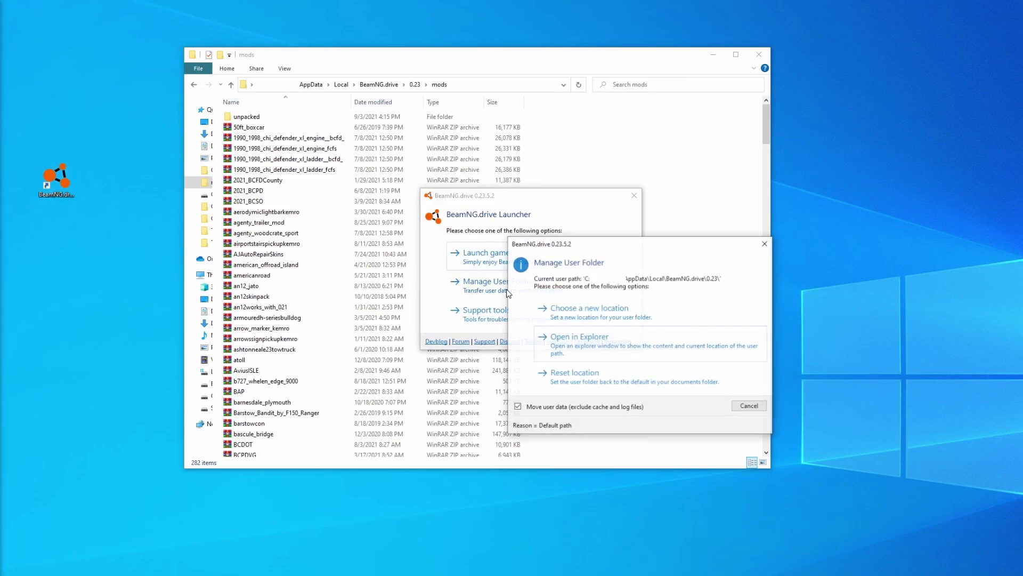
click(577, 346)
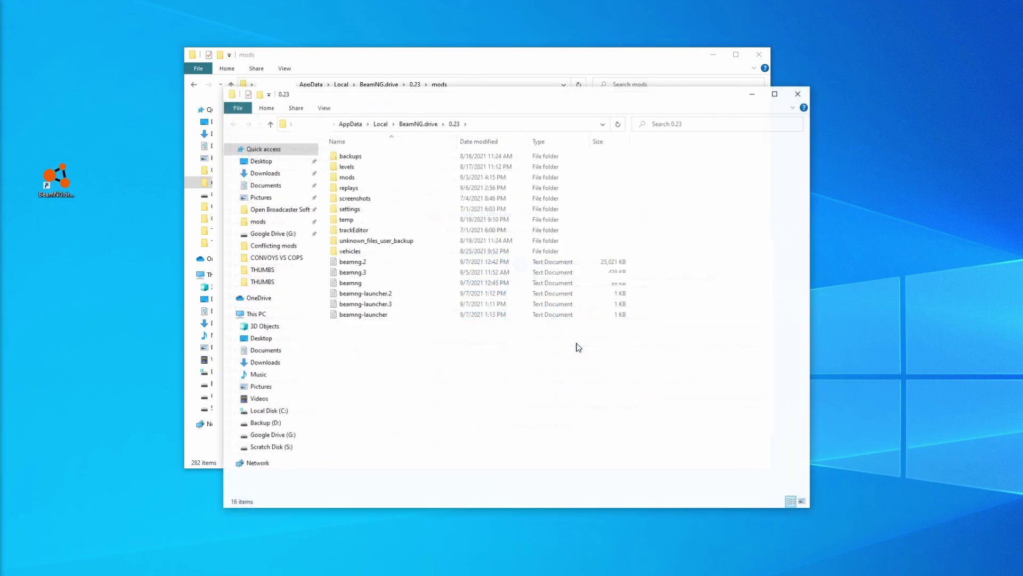
- Open the mods folder and sort its 282 items by date modified, newest first
double_click(360, 180)
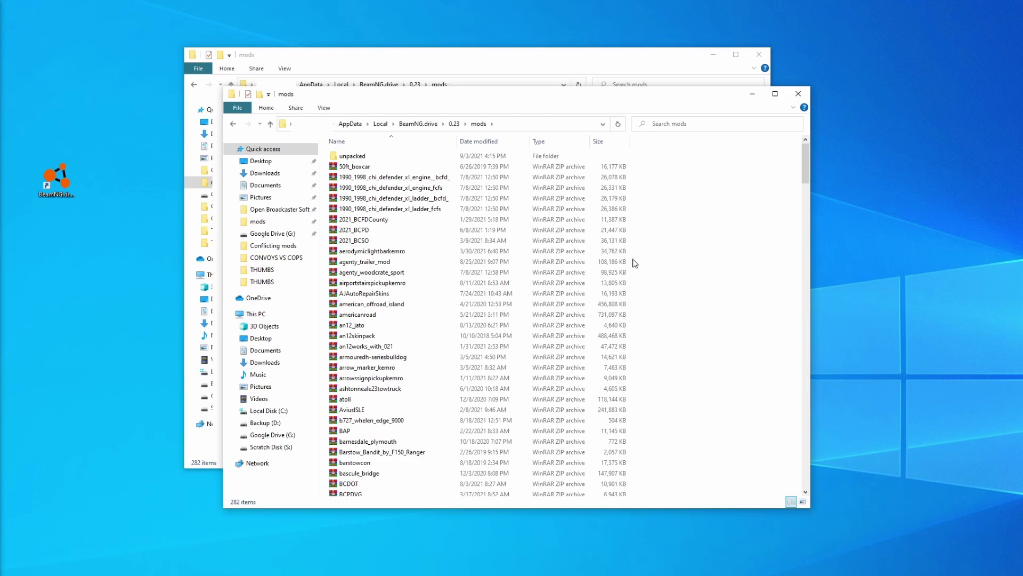
click(497, 142)
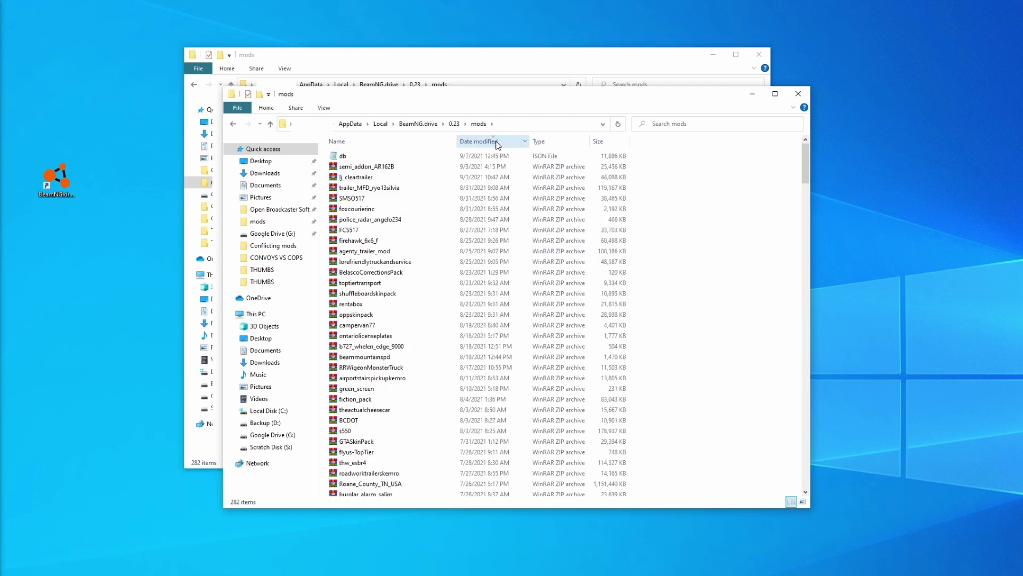
click(933, 336)
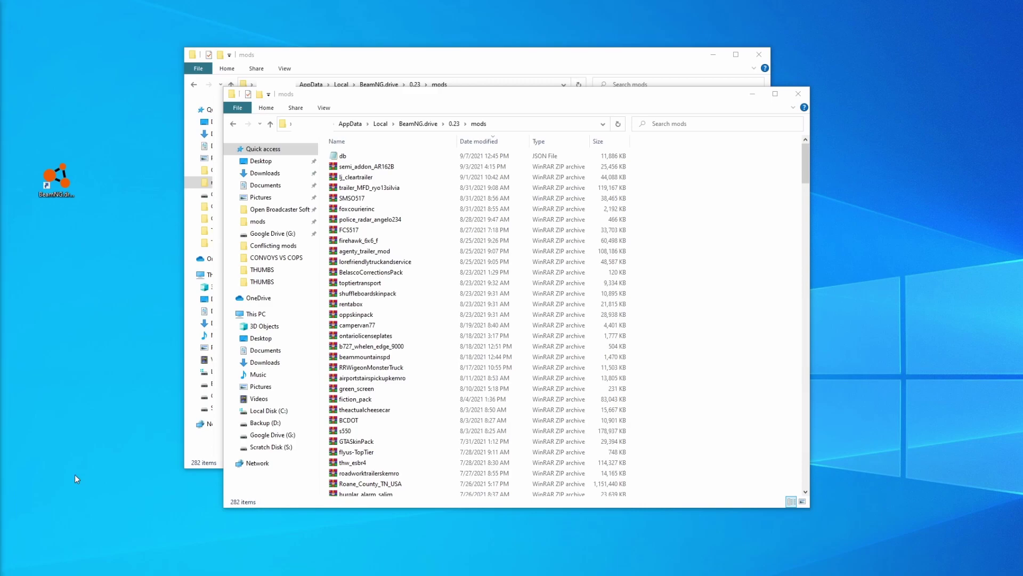
- Create a new desktop folder named 'mods backup'
right_click(62, 417)
mouse_move(140, 512)
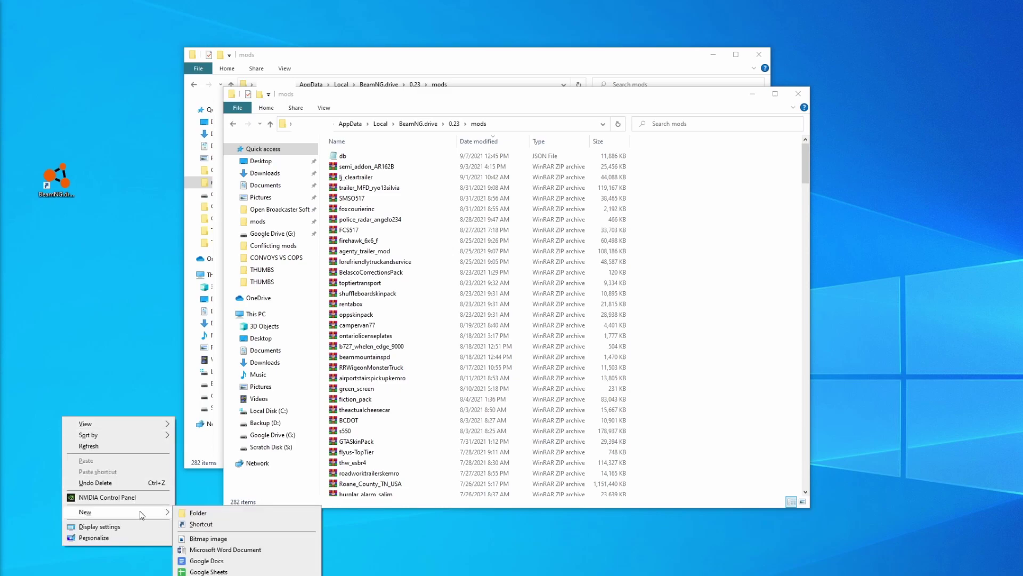
click(198, 513)
text(mods backup)
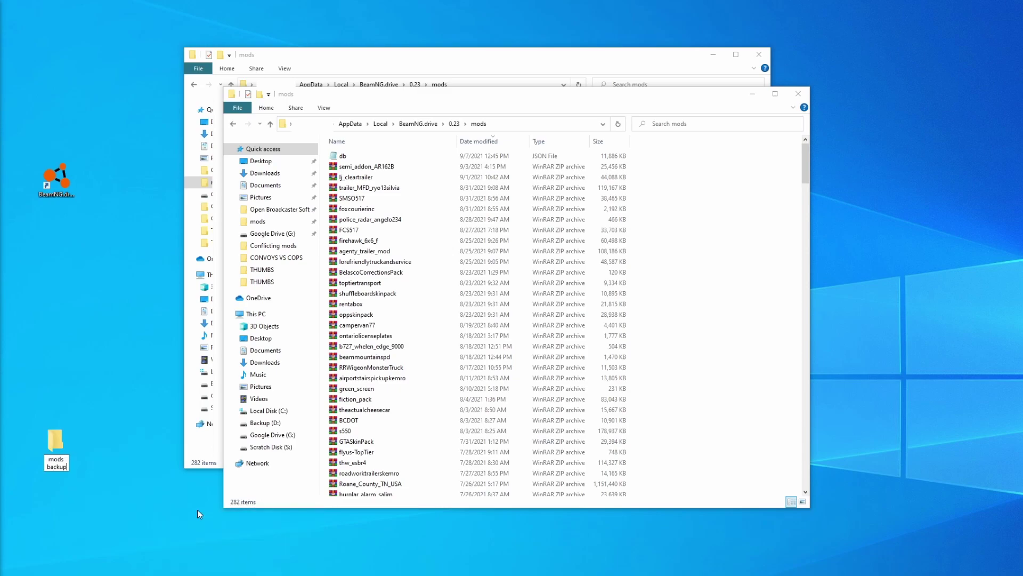
key(Return)
key(Return)
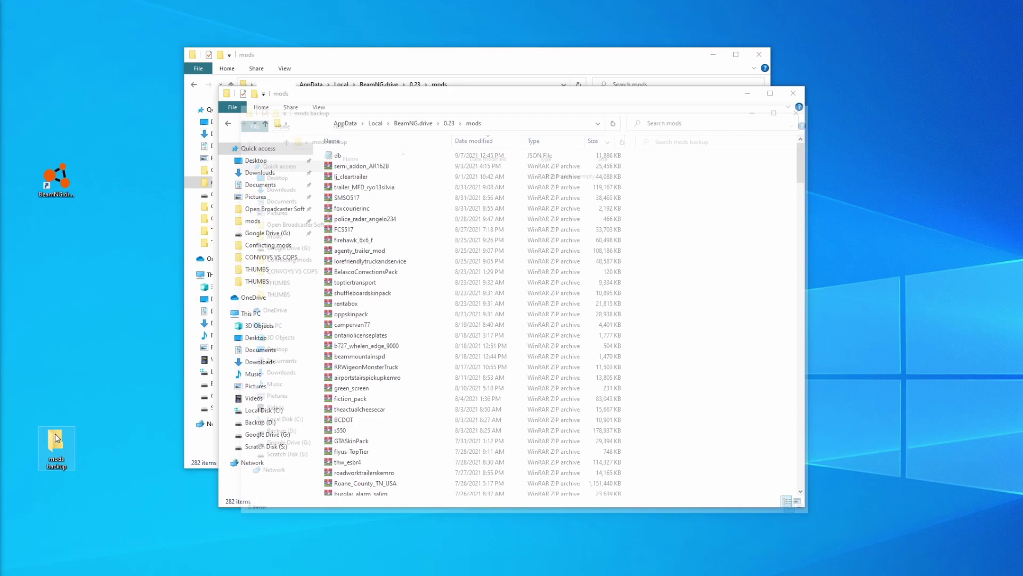
- Arrange the windows with mods on the left and mods backup on the right
drag(477, 110, 904, 112)
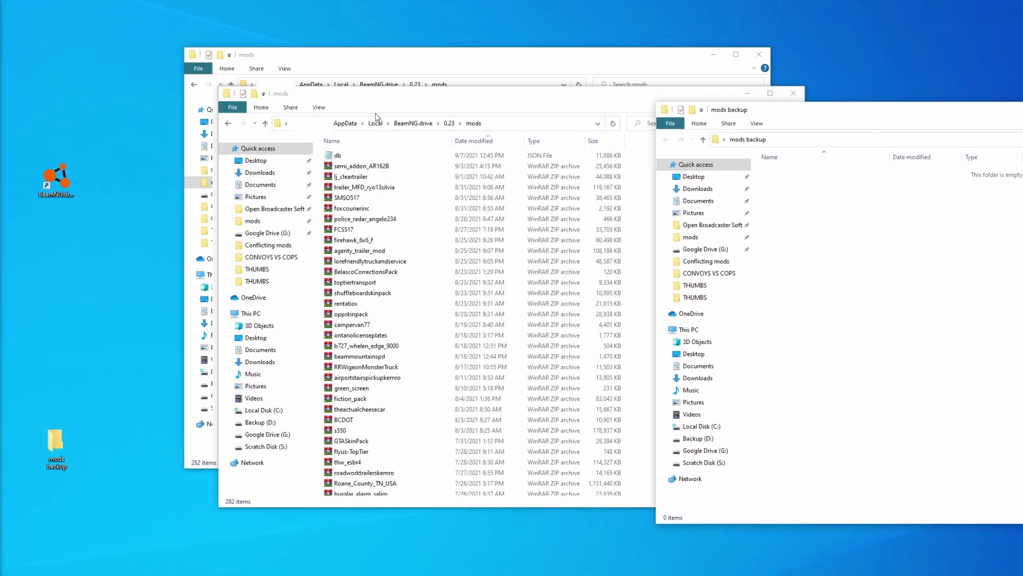
drag(398, 101, 223, 113)
mouse_move(728, 112)
mouse_down()
mouse_move(693, 110)
mouse_move(709, 110)
mouse_up()
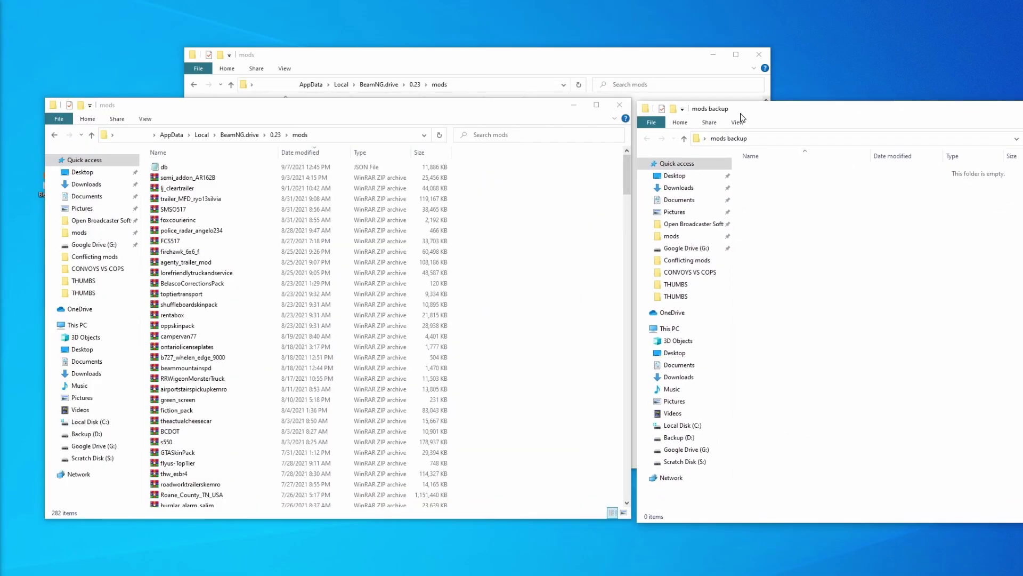
- Move the newer half of the mods (154 files) into mods backup, leaving 128
click(508, 507)
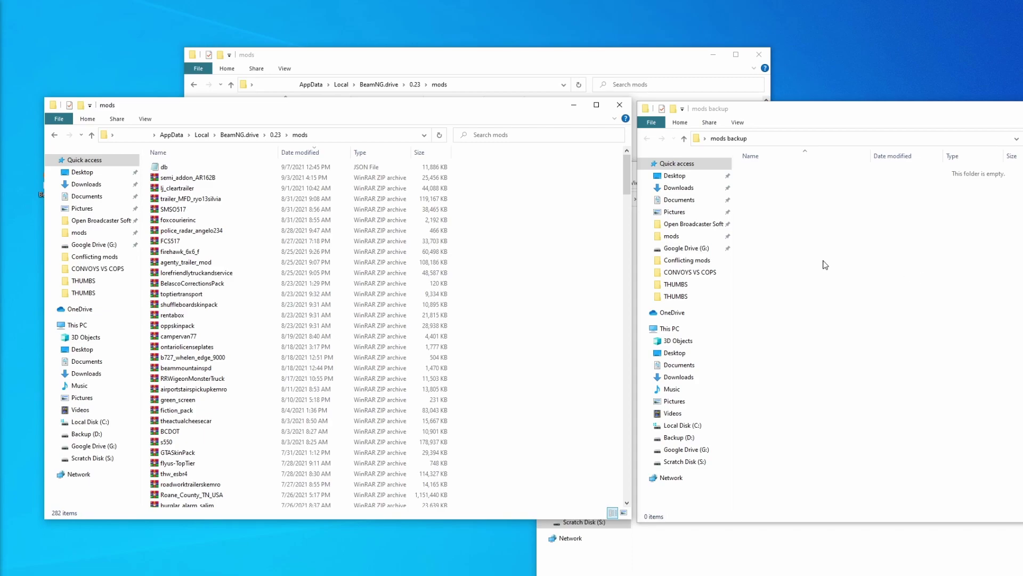
drag(516, 177, 386, 375)
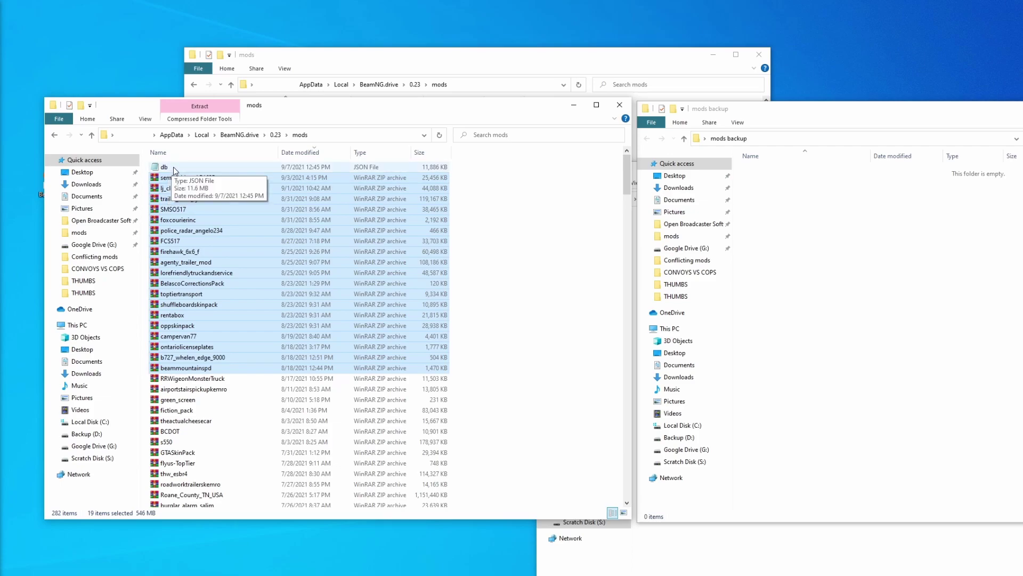
drag(482, 177, 369, 497)
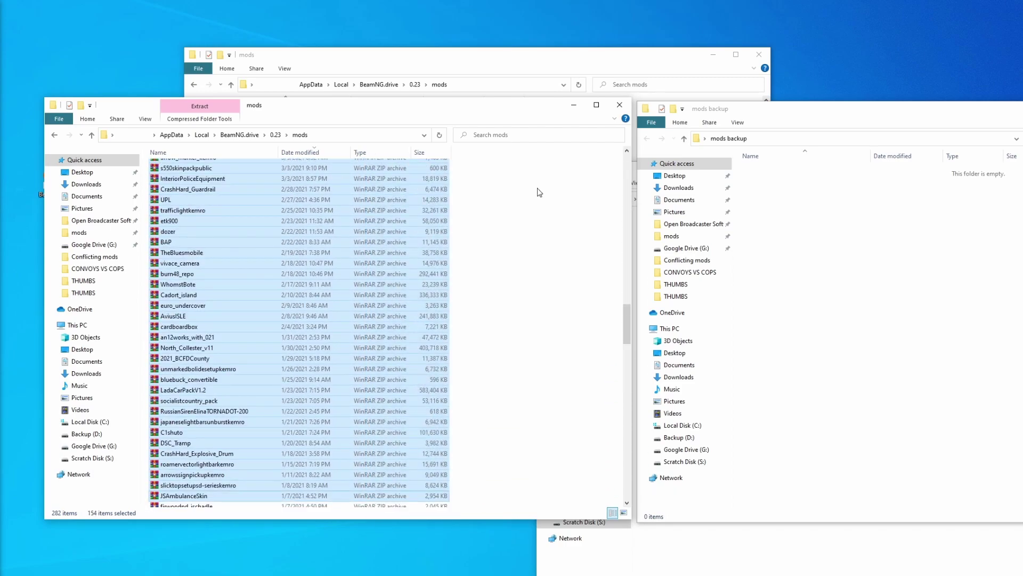
right_click(317, 299)
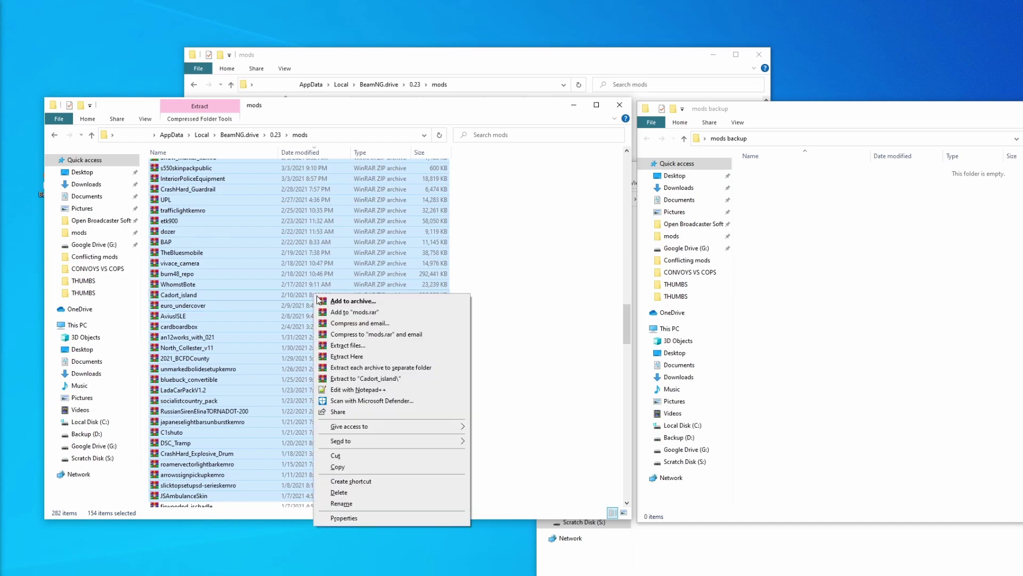
click(336, 455)
right_click(772, 309)
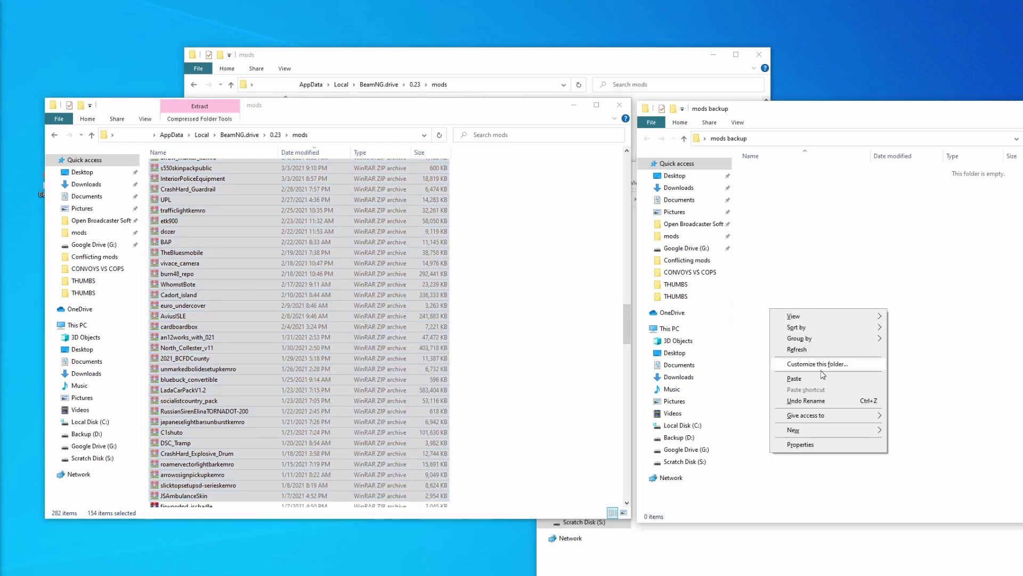
click(794, 377)
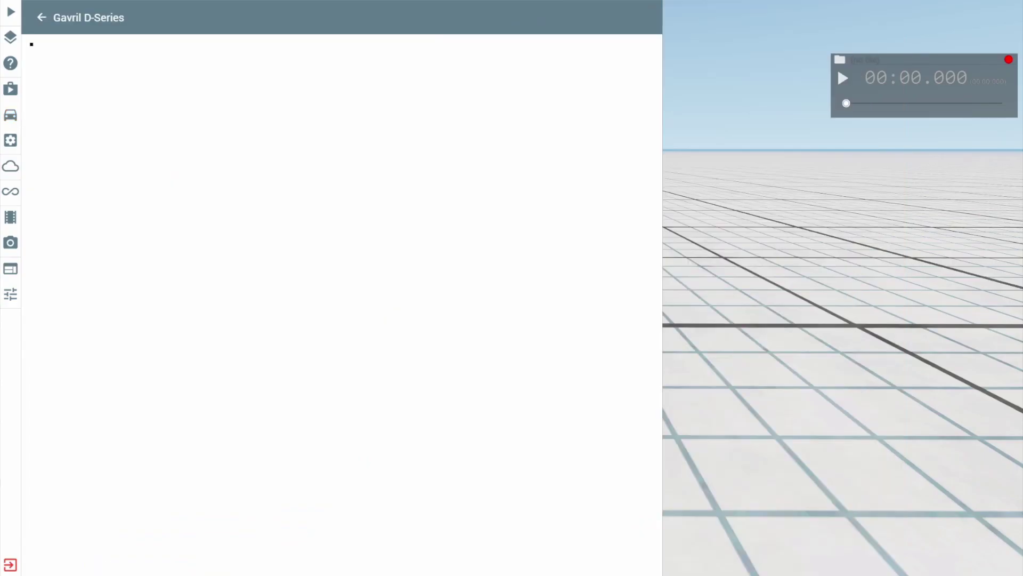
- Spawn the Gavril D-Series Farmhand on the grid map
key(Return)
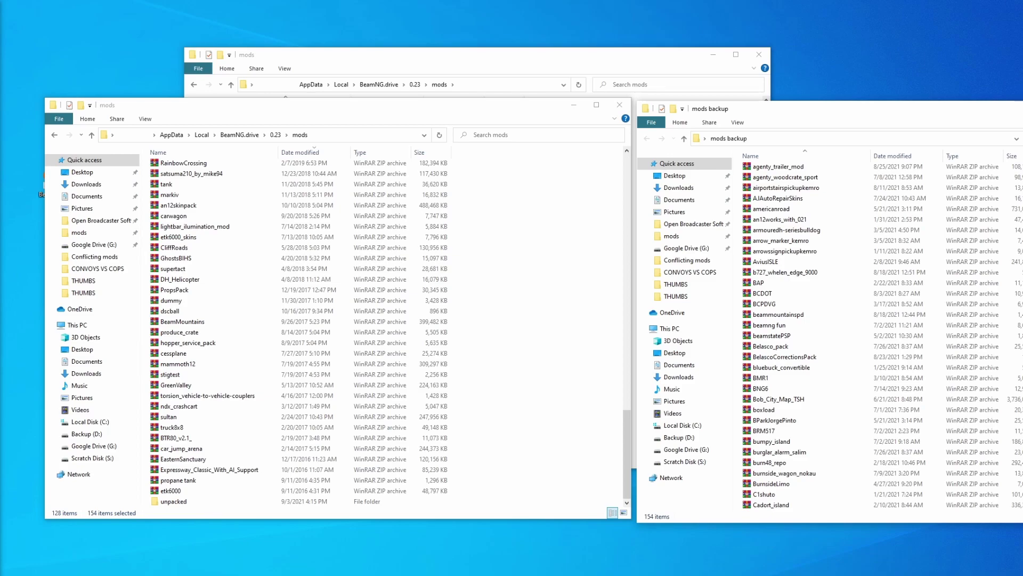
- Move 71 archives from mods backup back into mods, leaving 80 in the backup
drag(1019, 164, 930, 468)
right_click(810, 241)
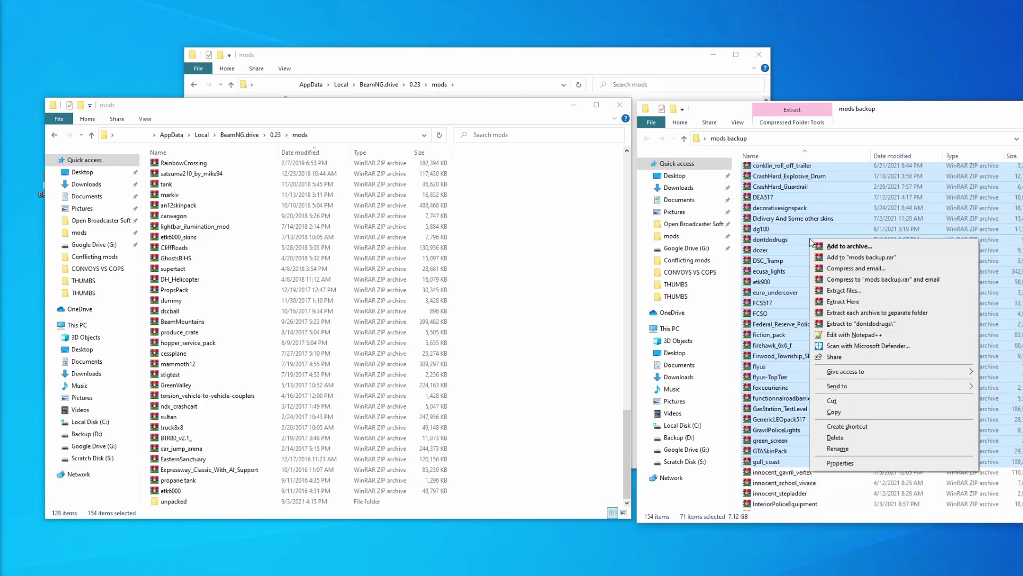
click(835, 401)
right_click(581, 261)
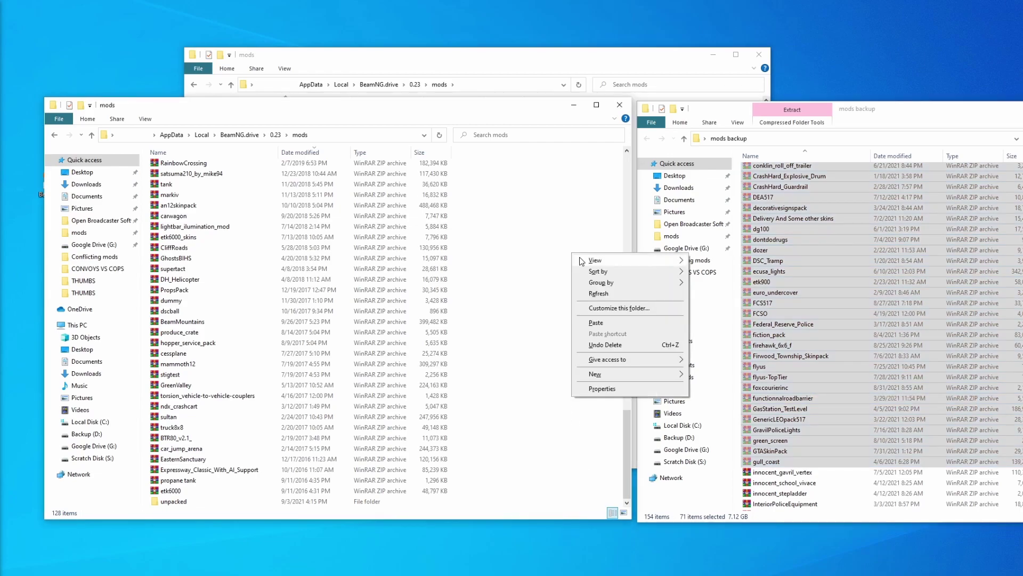
click(595, 322)
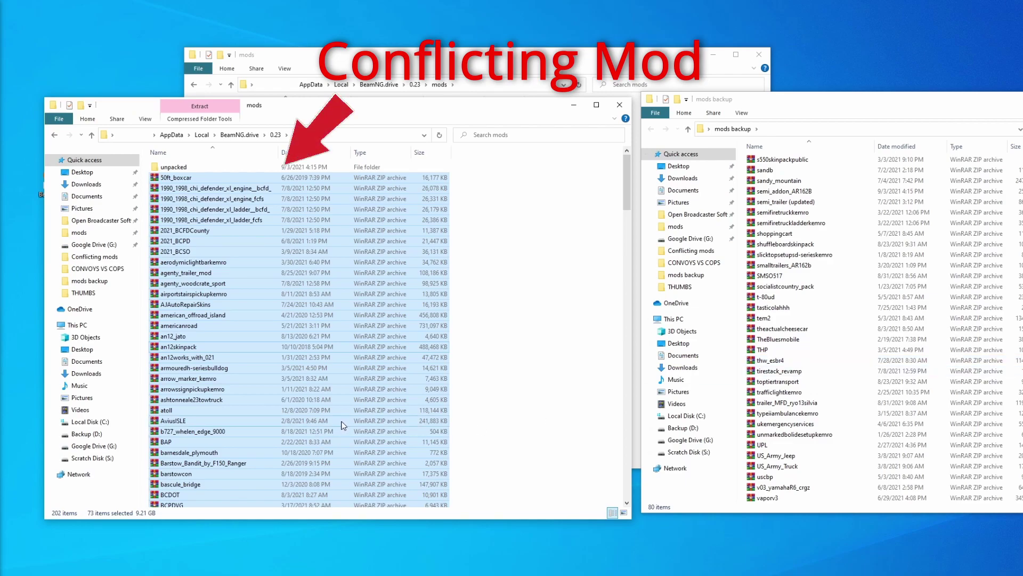
- Move the 73 selected archives from mods into mods backup, leaving 129 in mods
right_click(318, 260)
click(391, 424)
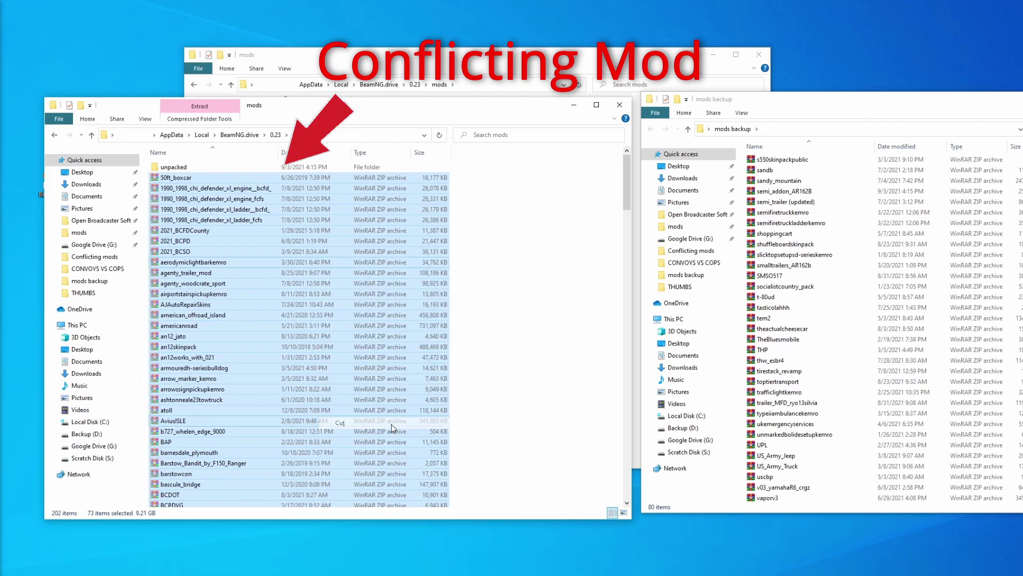
key(alt+Tab)
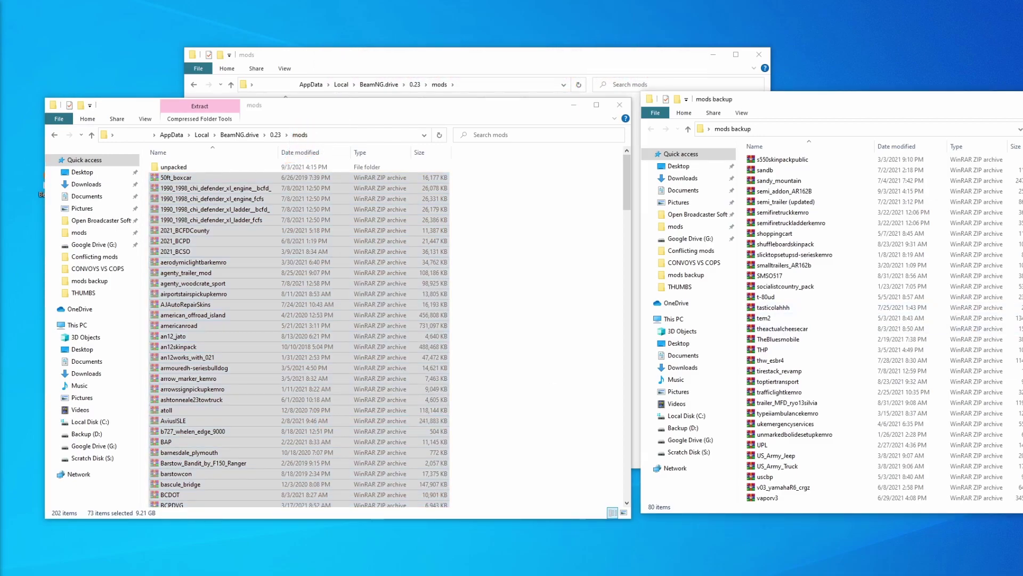
key(ctrl+v)
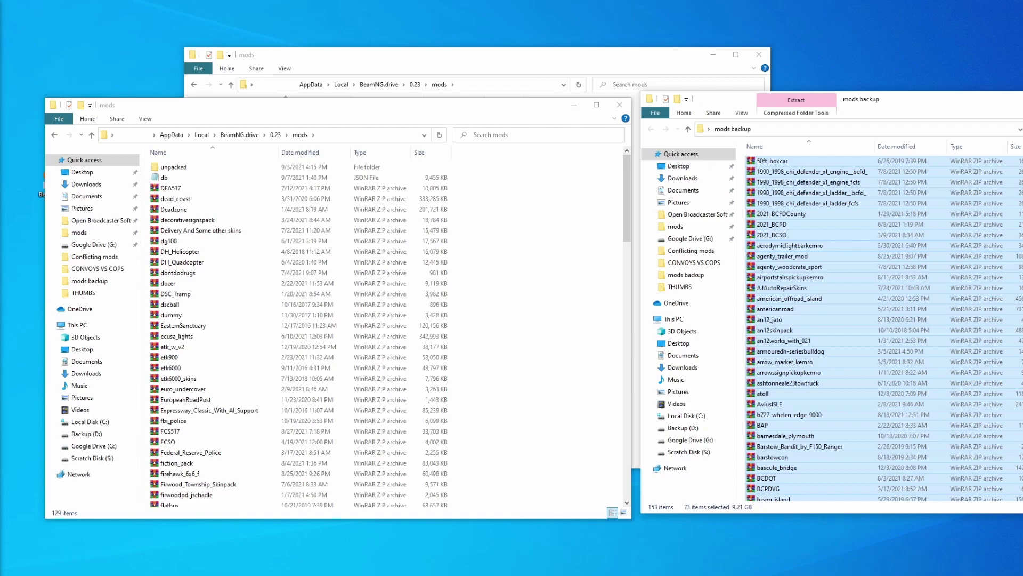
scroll(879, 327, down, 20)
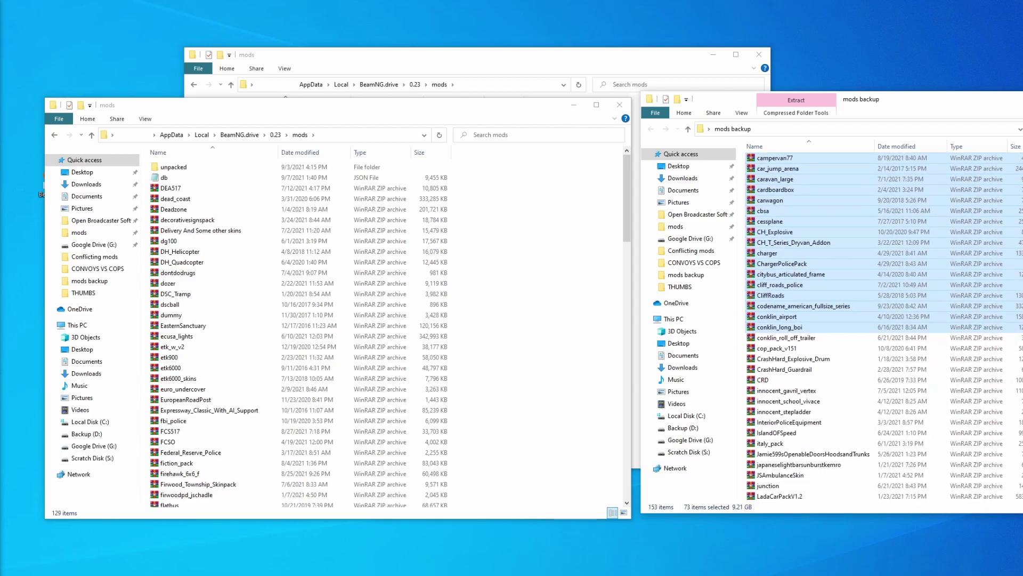
scroll(906, 325, down, 1)
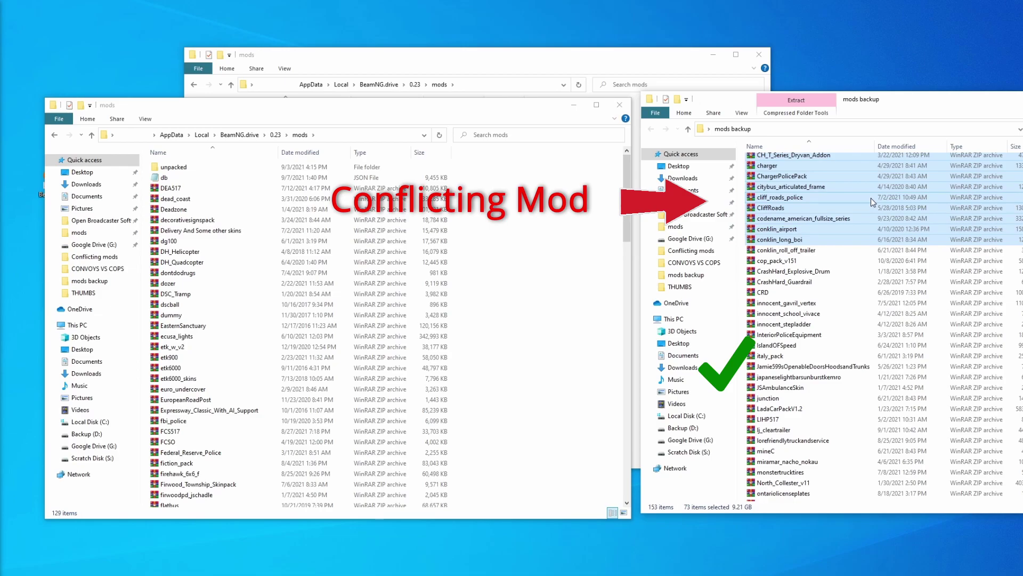
- Move the lower 80 archives from mods backup into mods, leaving 209 items in mods and 73 in backup
key(super+e)
drag(1012, 251, 887, 539)
right_click(826, 389)
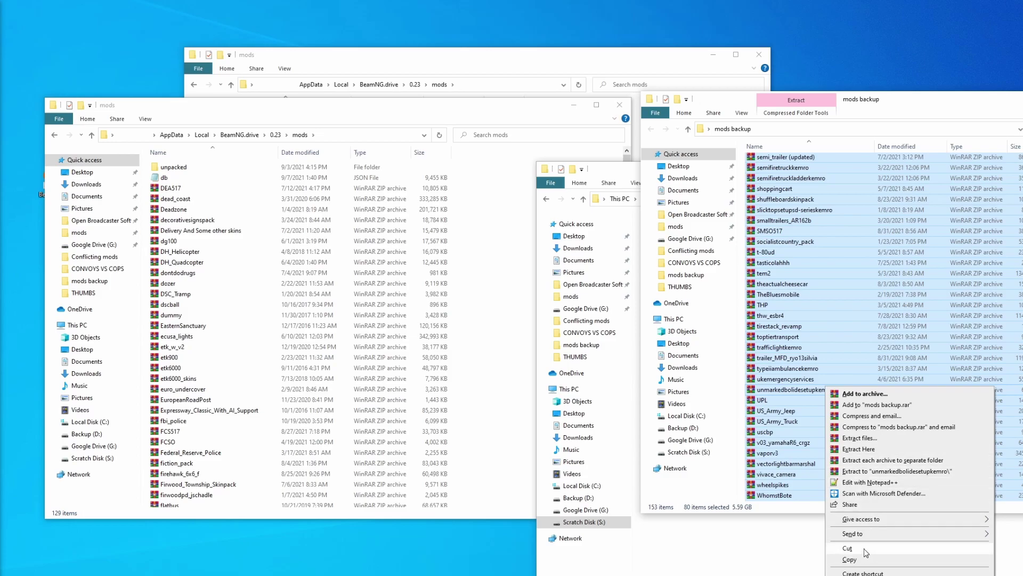
click(847, 548)
click(405, 114)
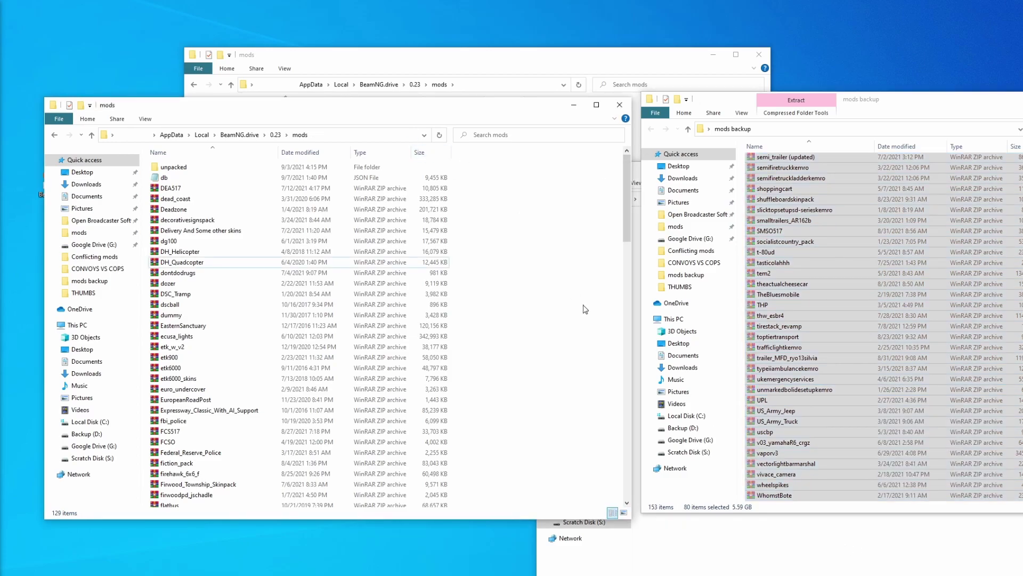
right_click(584, 304)
click(602, 370)
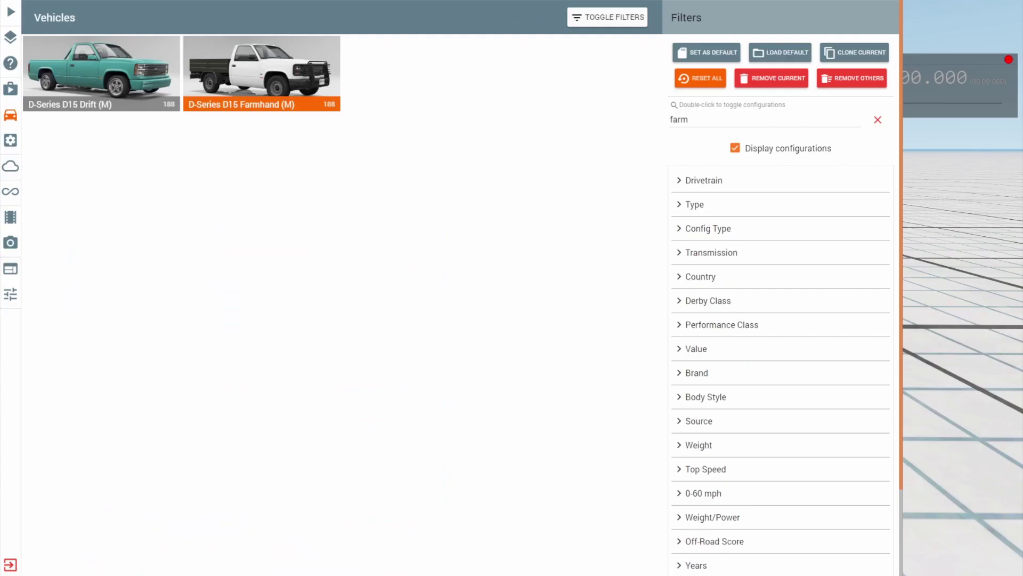
key(Return)
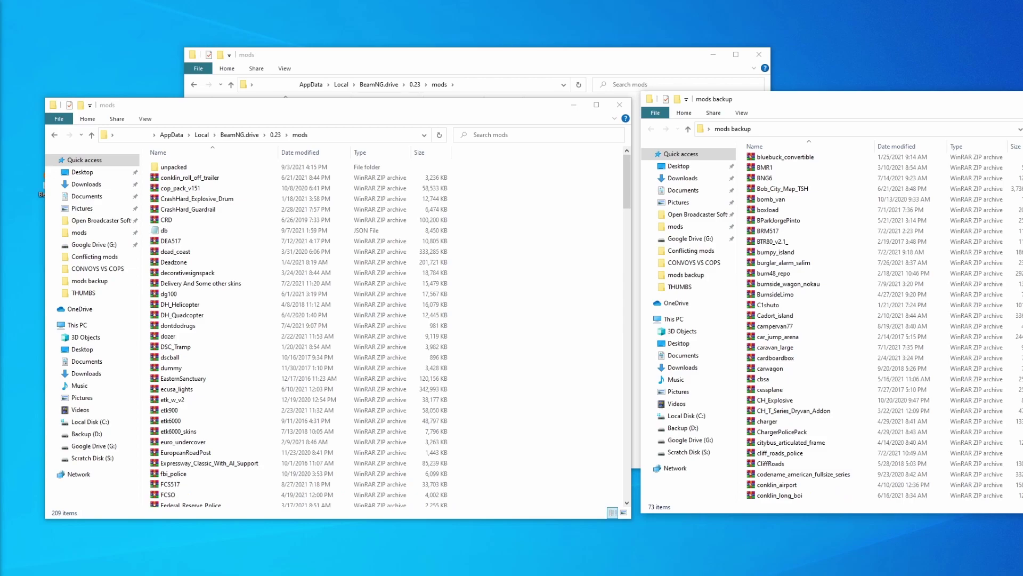
- Move the first 38 archives from mods backup into mods, bringing mods to 247 items
scroll(882, 328, up, 15)
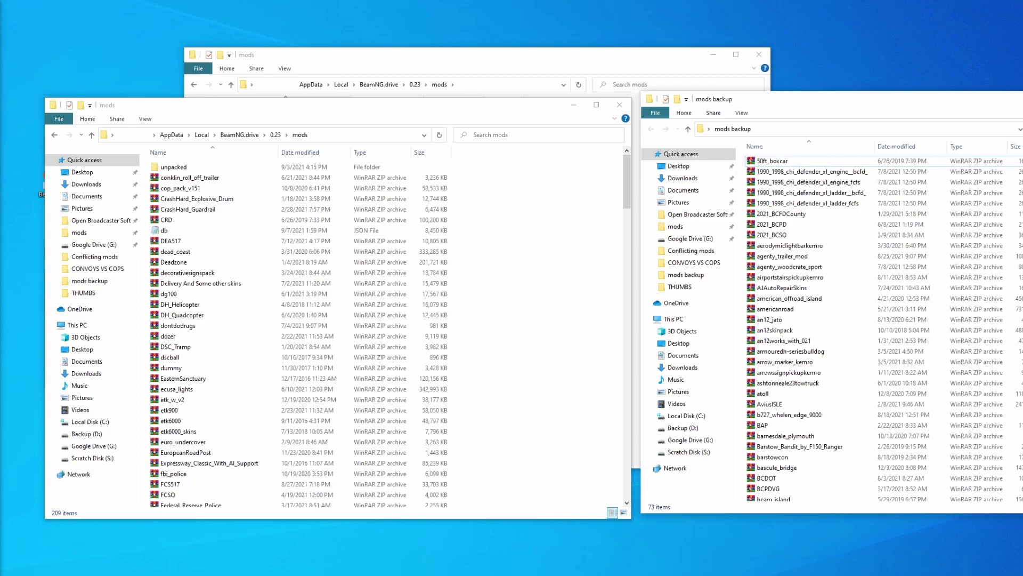
drag(1021, 156, 805, 265)
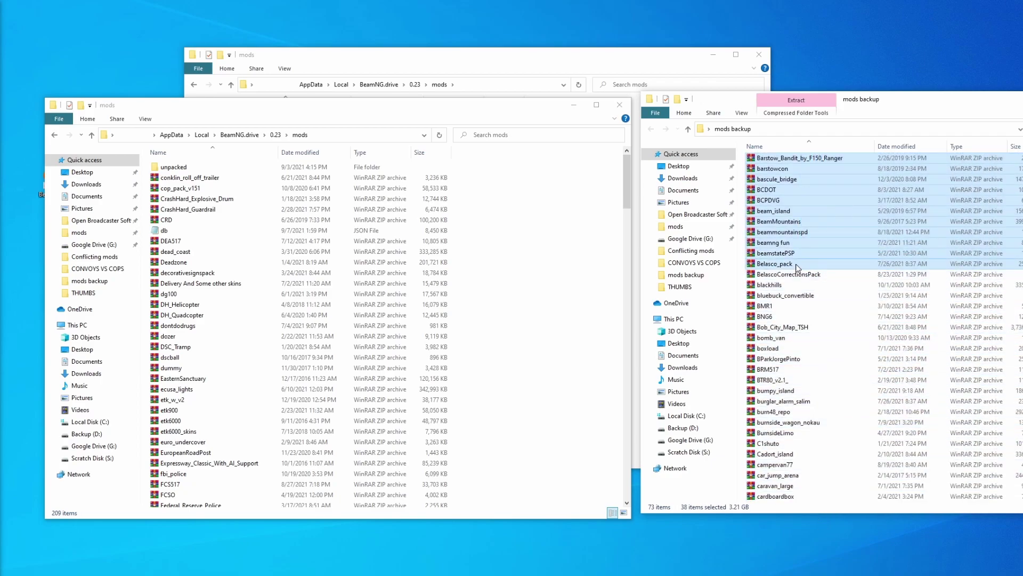
right_click(797, 265)
click(835, 425)
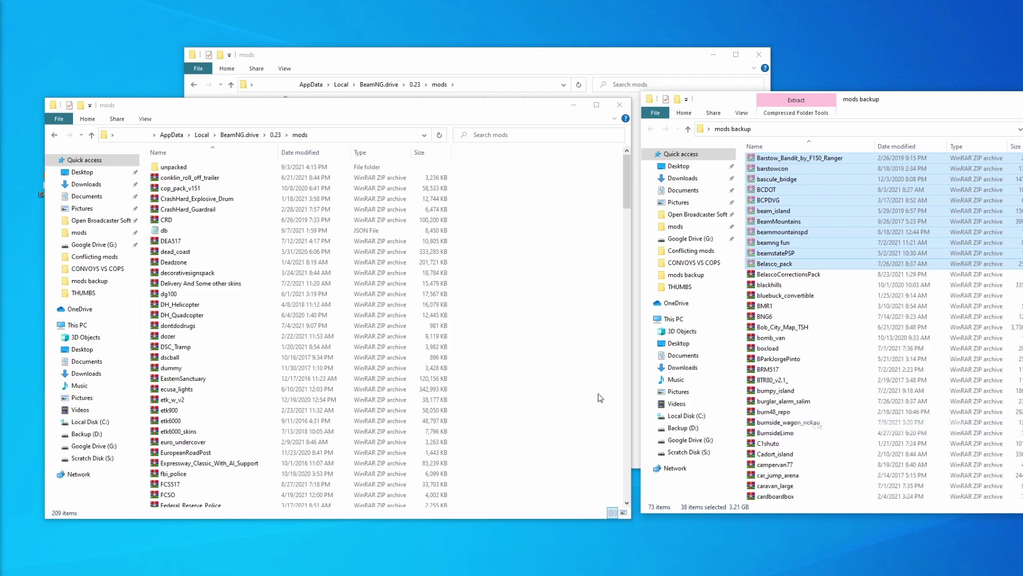
right_click(578, 279)
click(624, 347)
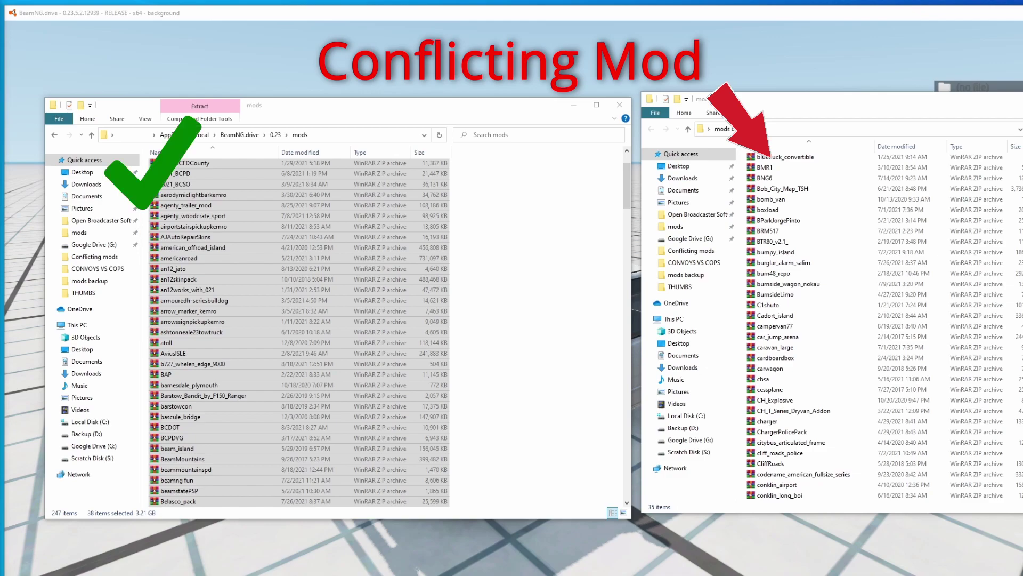
- Move BelascoCorrectionsPack through CH_T_Series_Dryvan_Addon (27 archives) into mods, leaving 8 in backup
scroll(884, 327, up, 1)
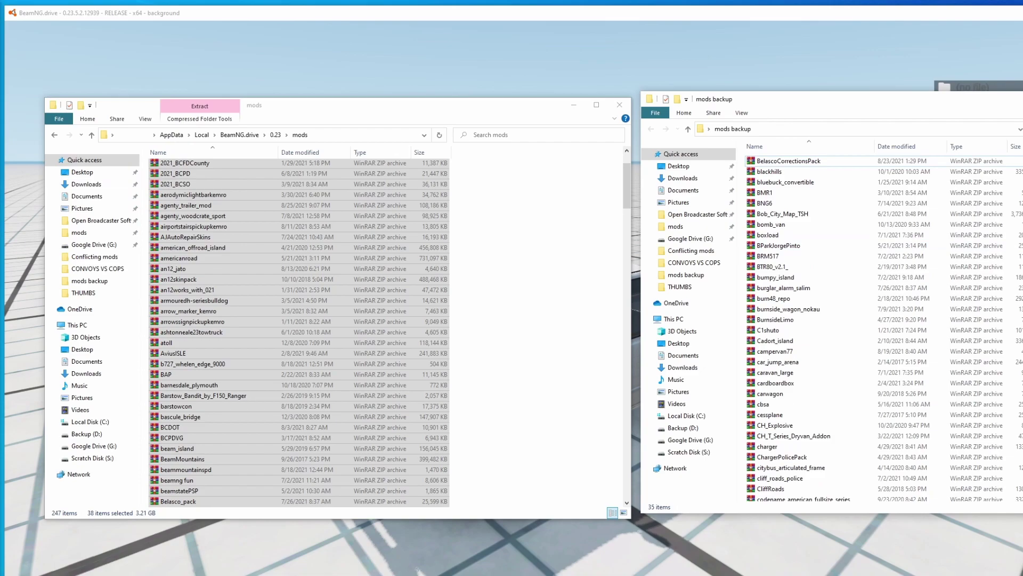
drag(856, 156, 863, 435)
right_click(810, 318)
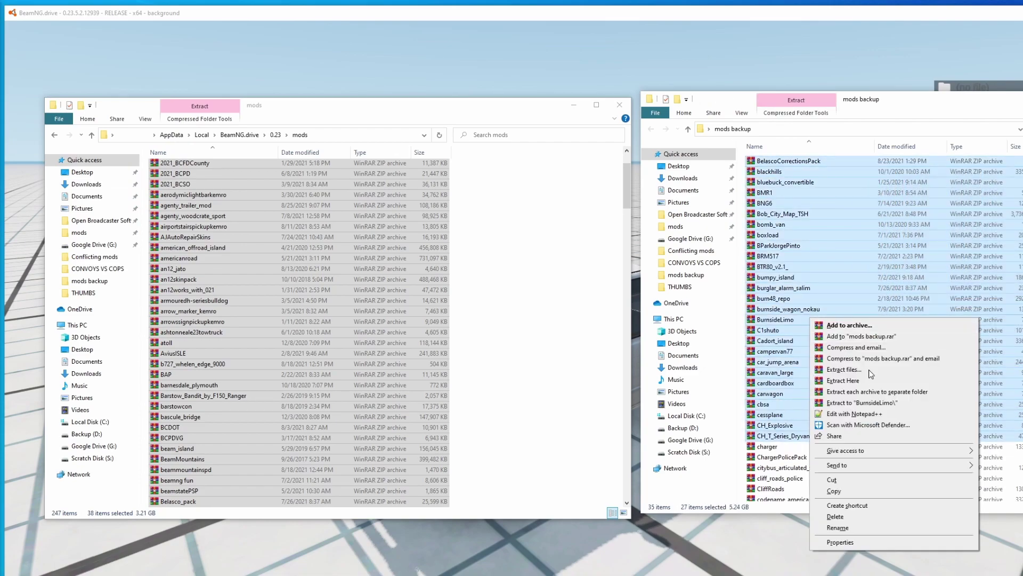
click(847, 480)
right_click(562, 270)
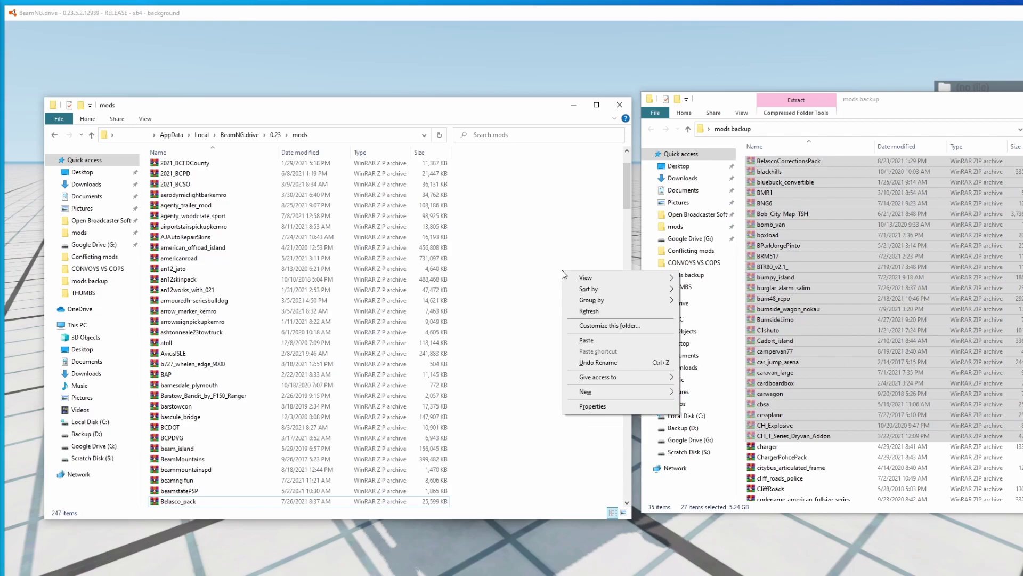
click(627, 341)
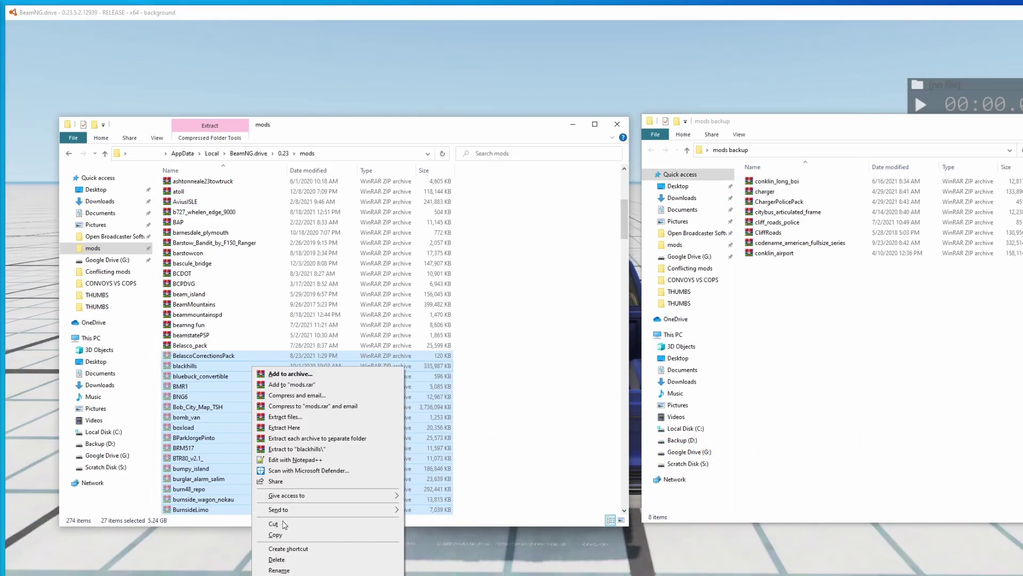
- Return the 27 archives to mods backup, then move charger through conklin_long_boi into mods
click(285, 525)
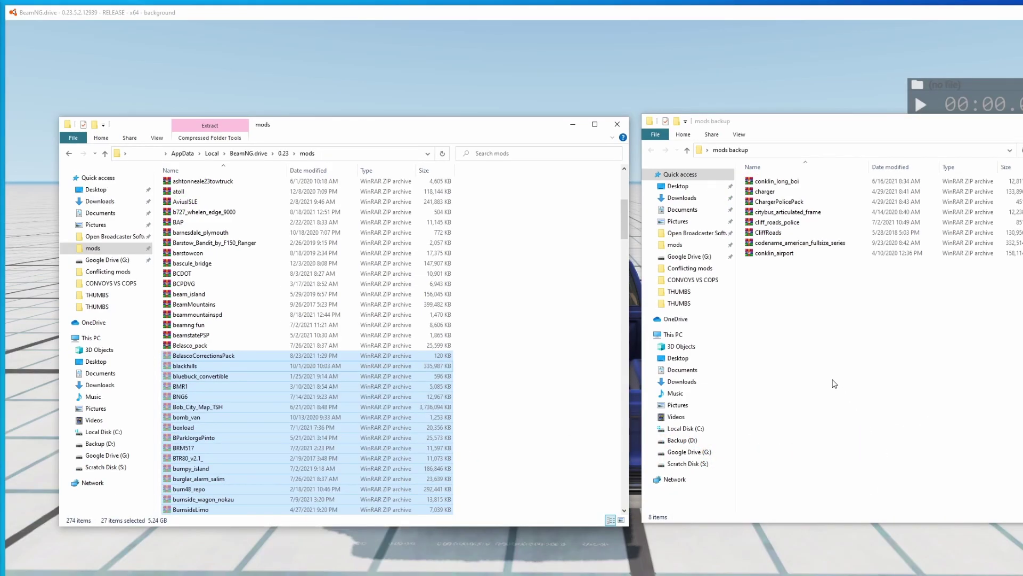
key(ctrl+v)
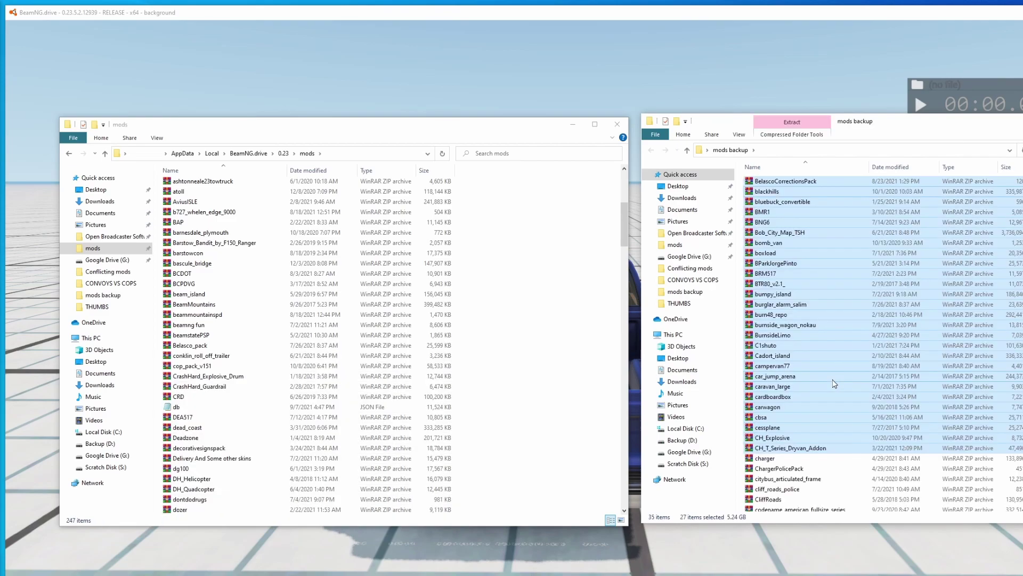
scroll(799, 458, down, 1)
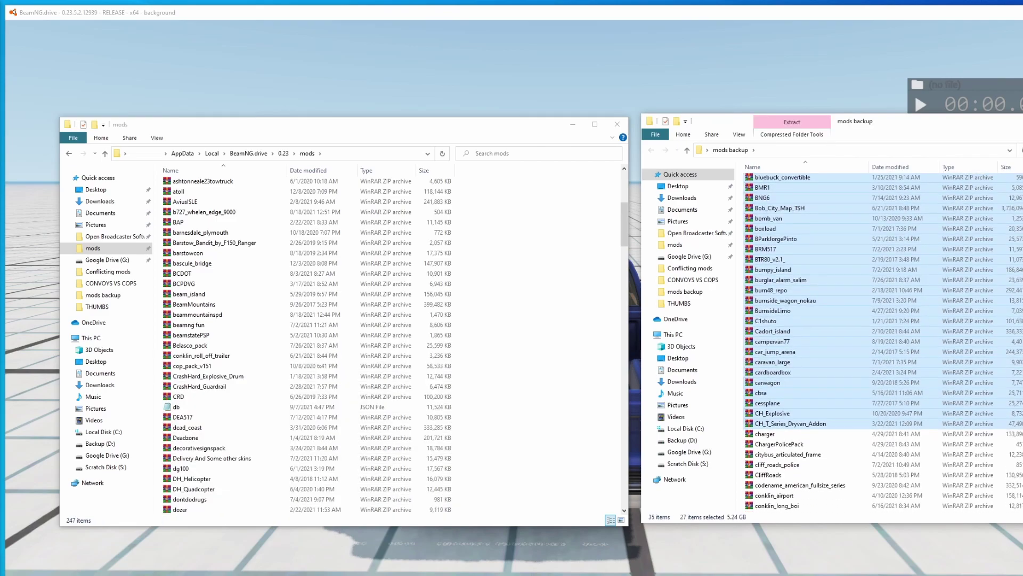
click(765, 434)
shift+click(785, 505)
key(ctrl+x)
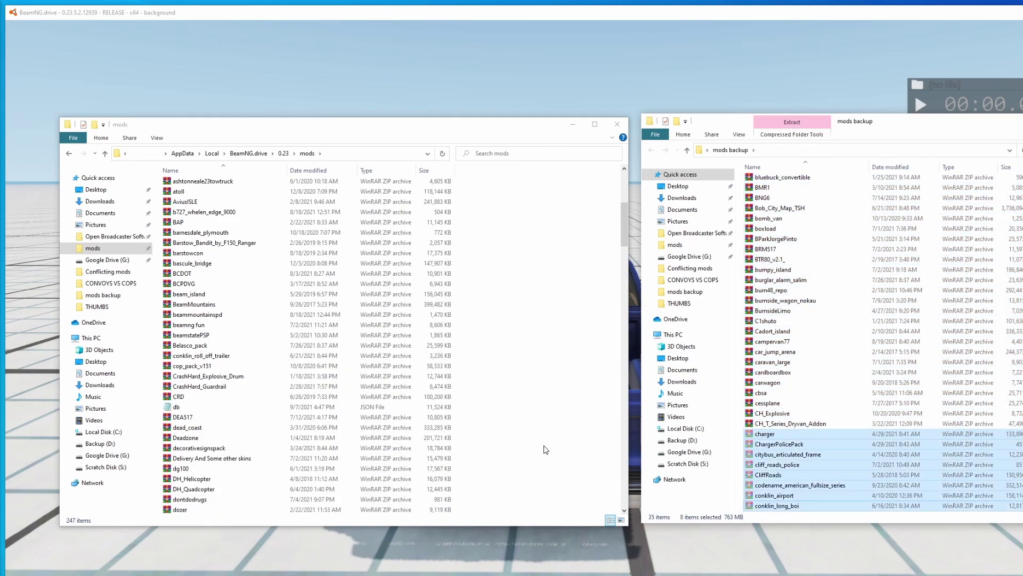
click(576, 430)
key(ctrl+v)
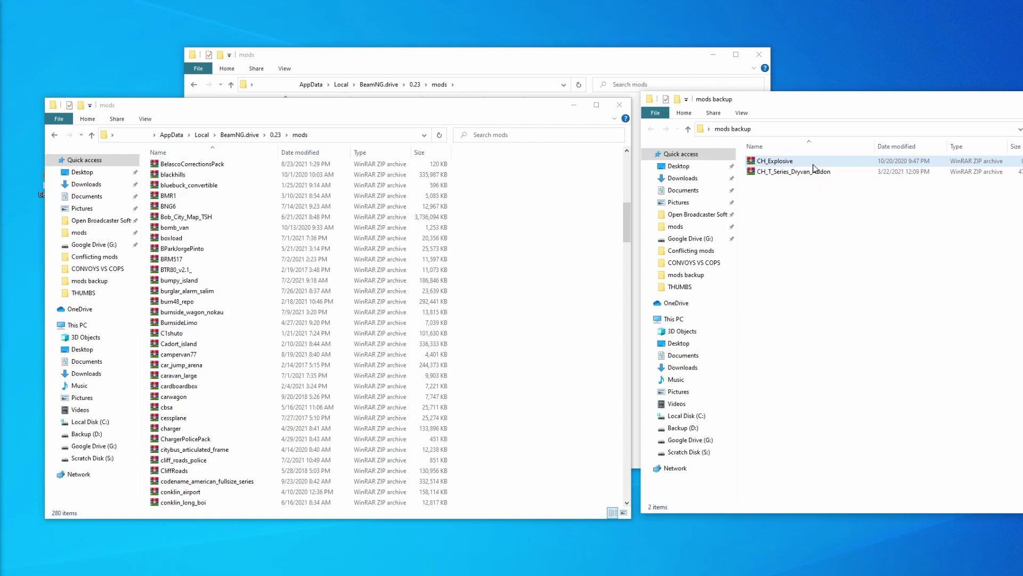
- Move CH_Explosive from mods backup into the mods folder, now 281 items
right_click(789, 162)
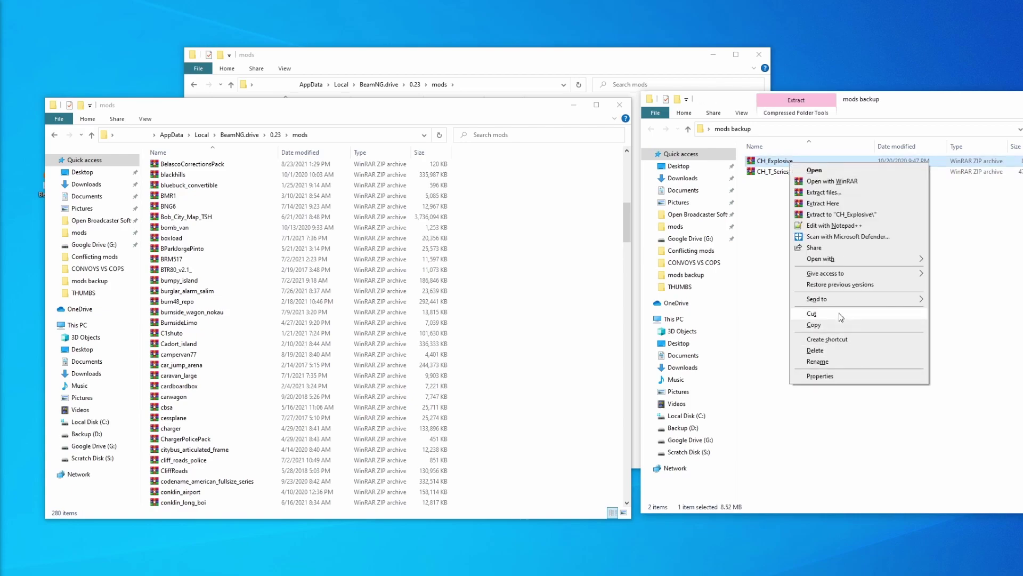
click(842, 317)
right_click(522, 258)
click(572, 325)
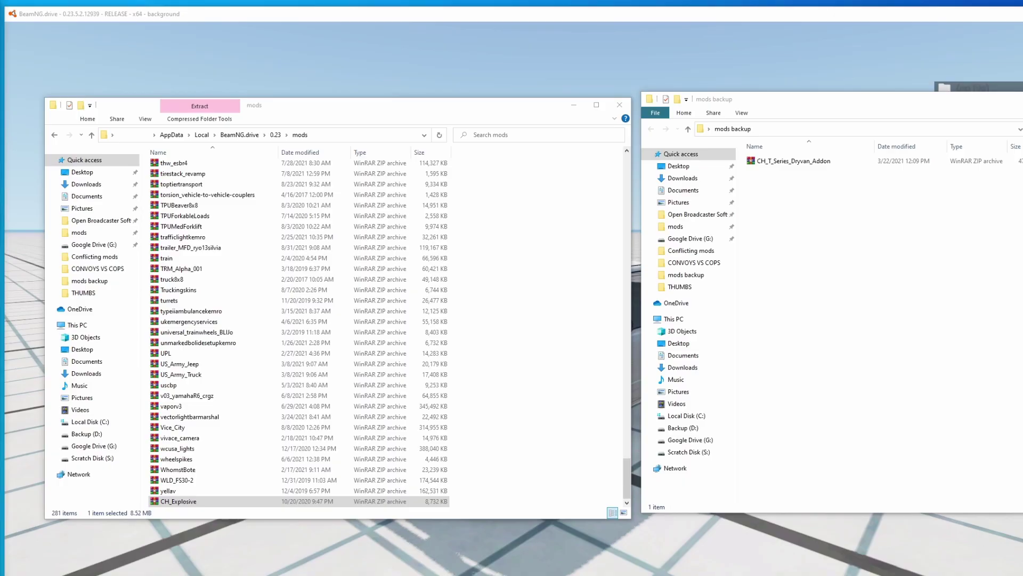
- Move CH_T_Series_Dryvan_Addon into the mods folder, bringing it to 282 items
click(811, 161)
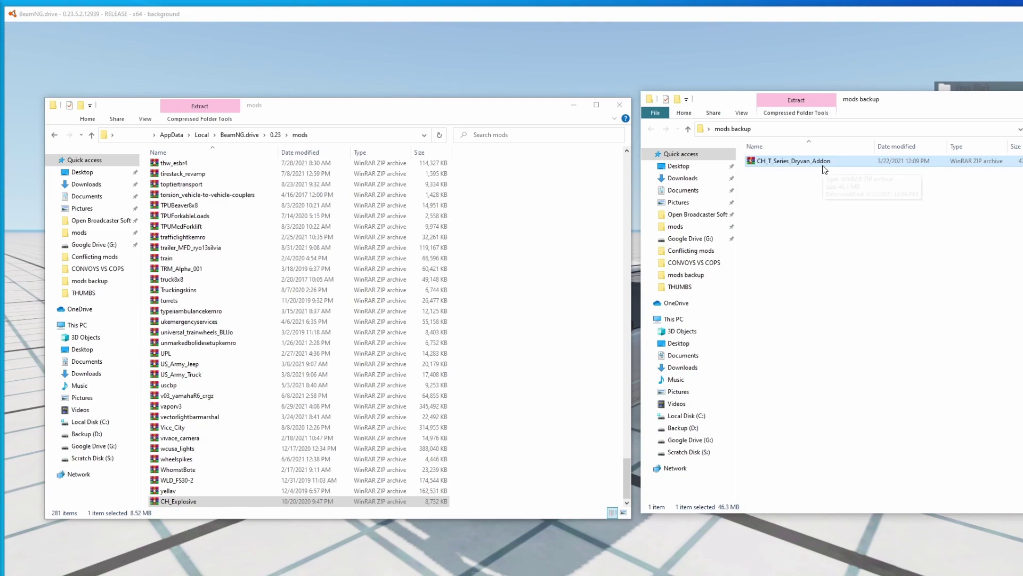
right_click(824, 169)
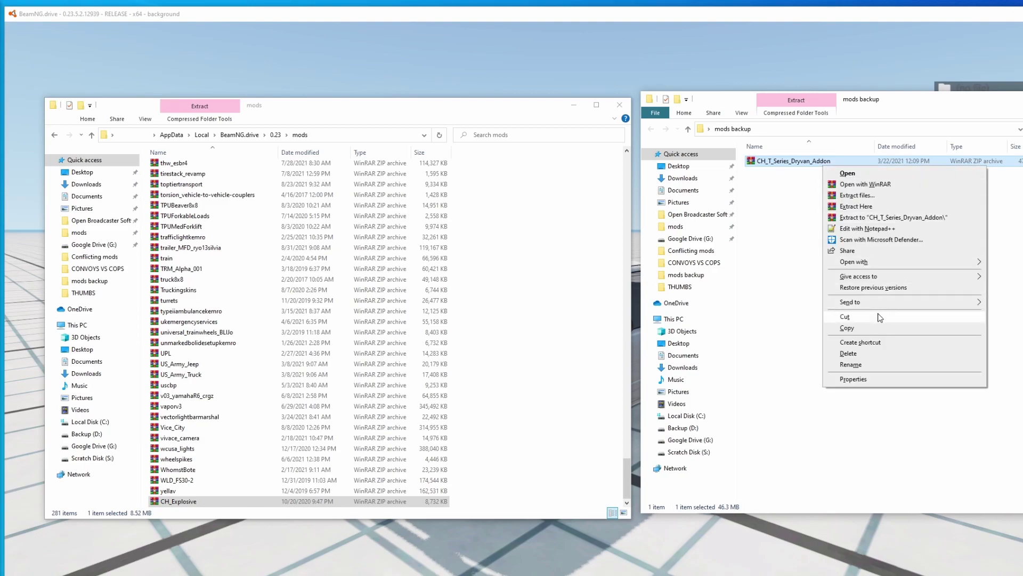
click(881, 317)
right_click(544, 374)
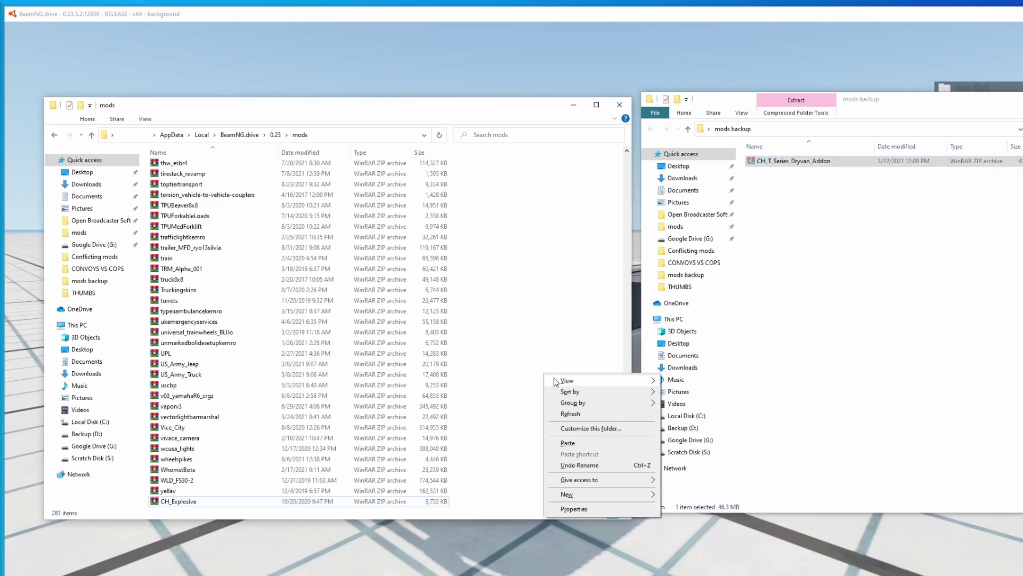
click(610, 445)
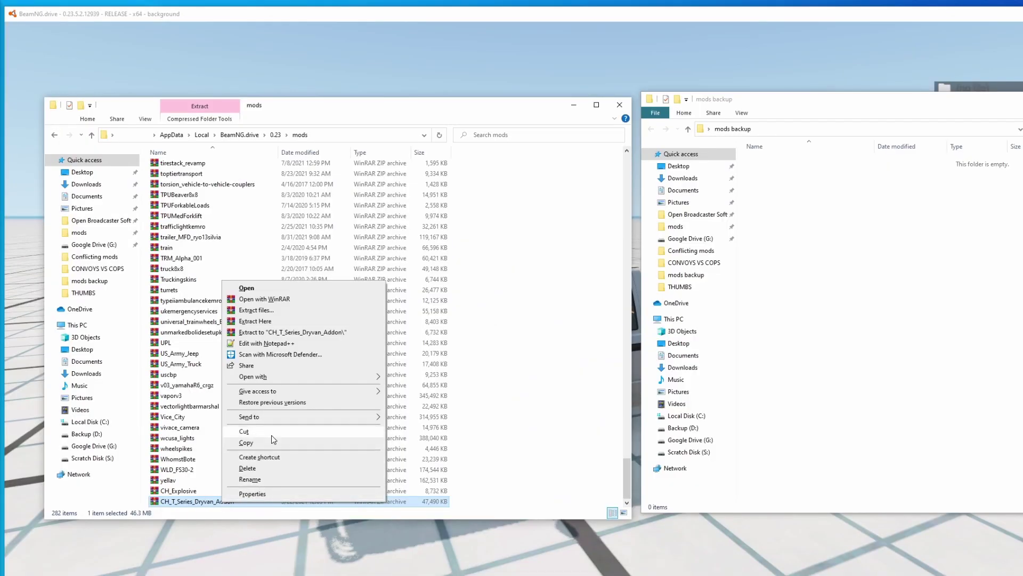
- Move CH_T_Series_Dryvan_Addon back alone into mods backup, leaving 281 items in mods
click(271, 435)
right_click(893, 301)
click(927, 370)
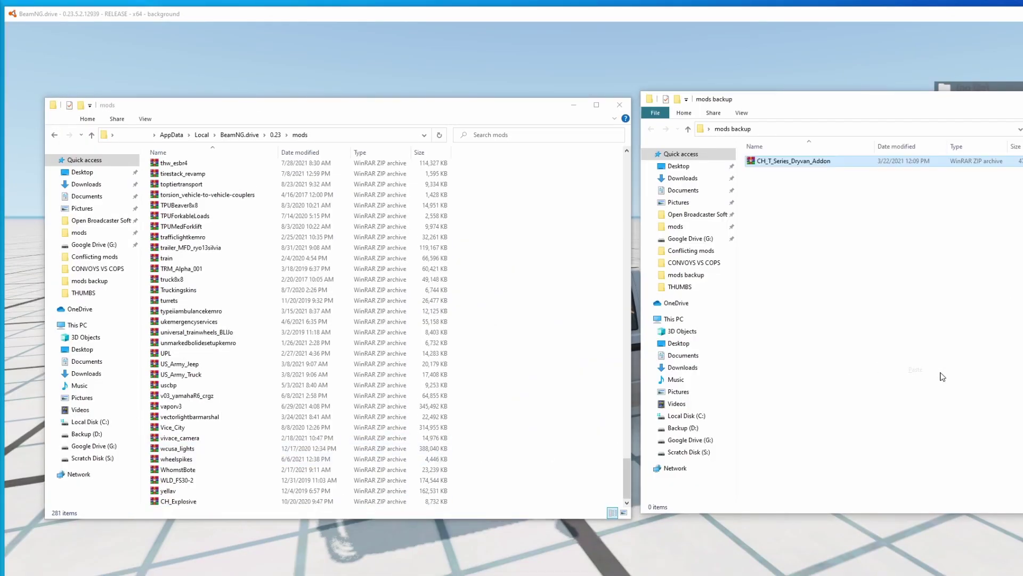